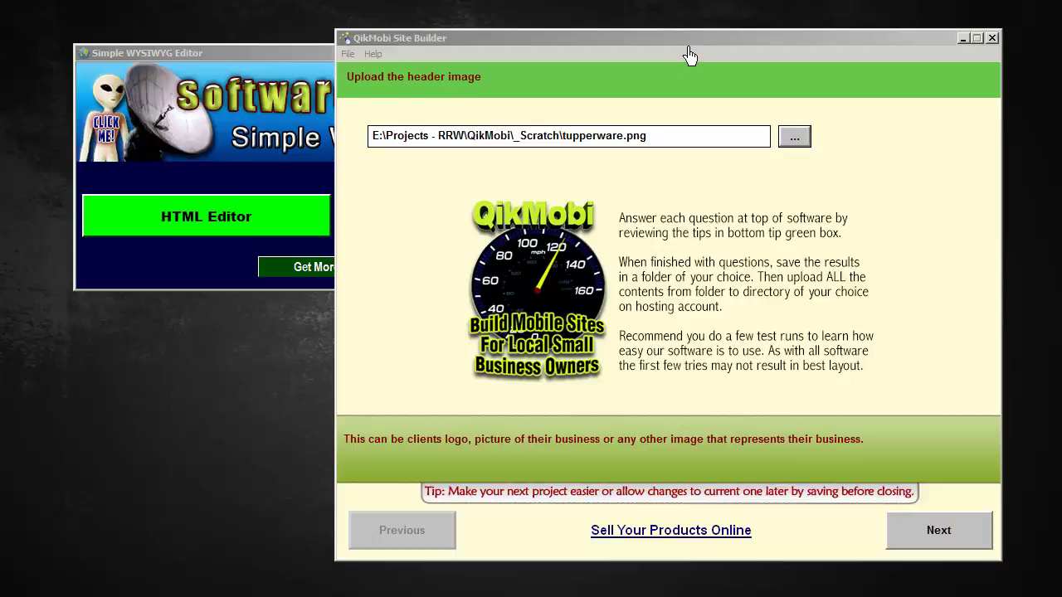
Check the File menu and close it unused, keeping tupperware.png as the header image
left_click(349, 54)
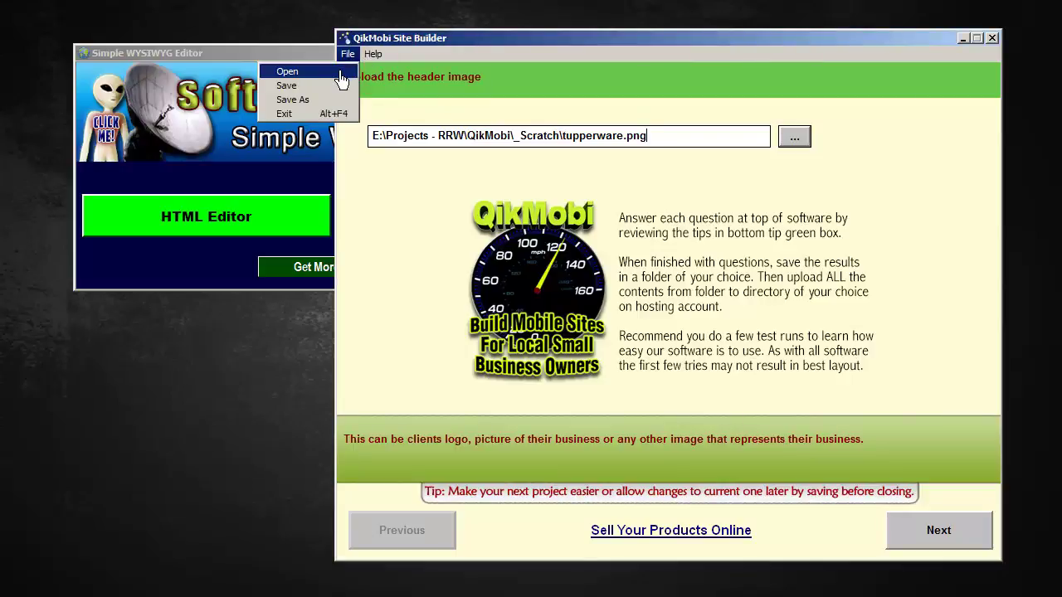
left_click(524, 57)
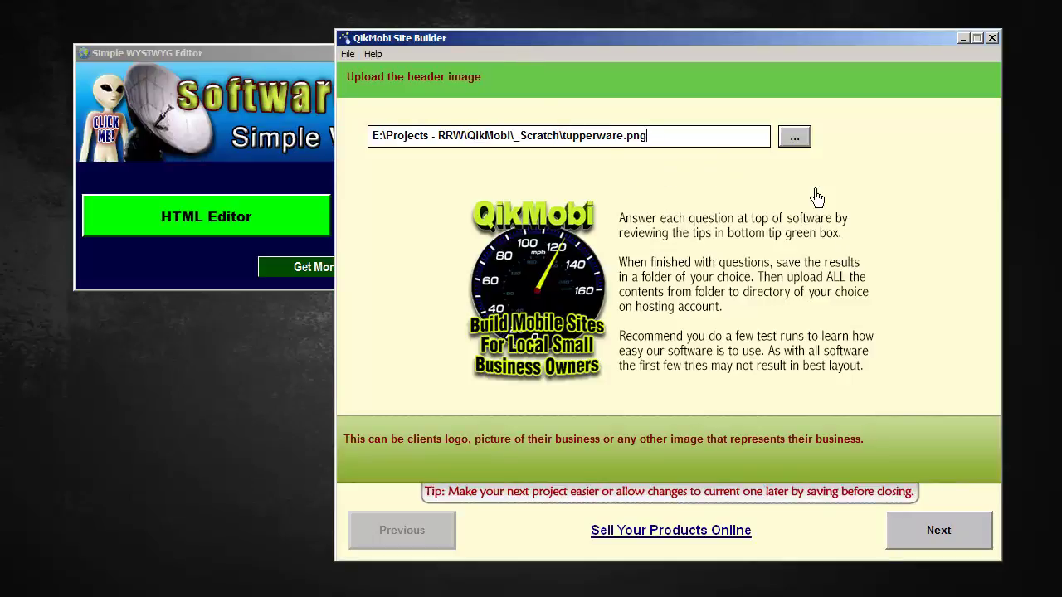
Enter 'Tupperware' as the company name and fill in the business telephone number
left_click(964, 544)
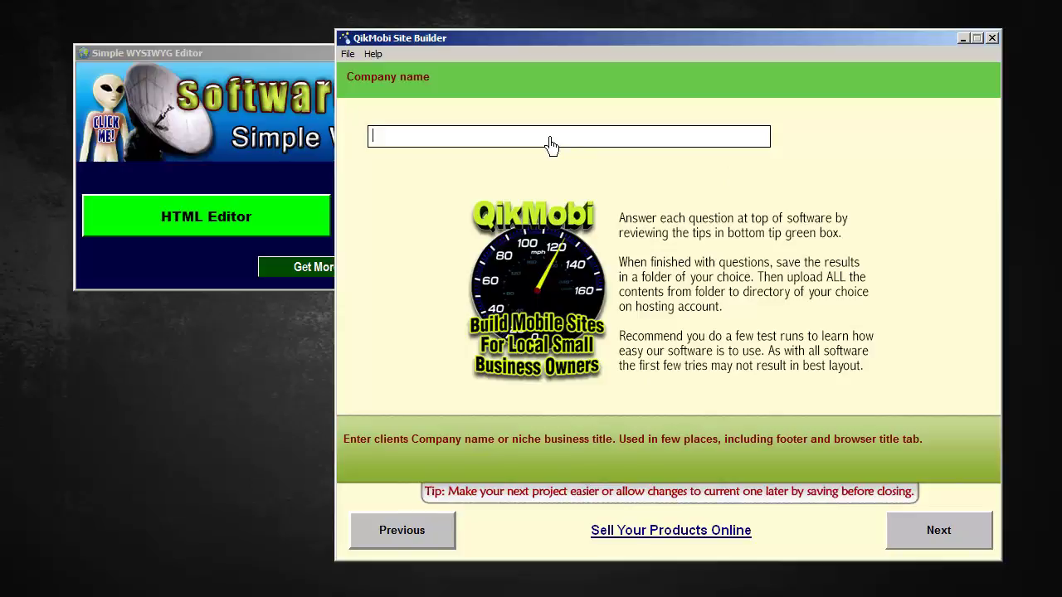
type("Tupperware")
left_click(974, 545)
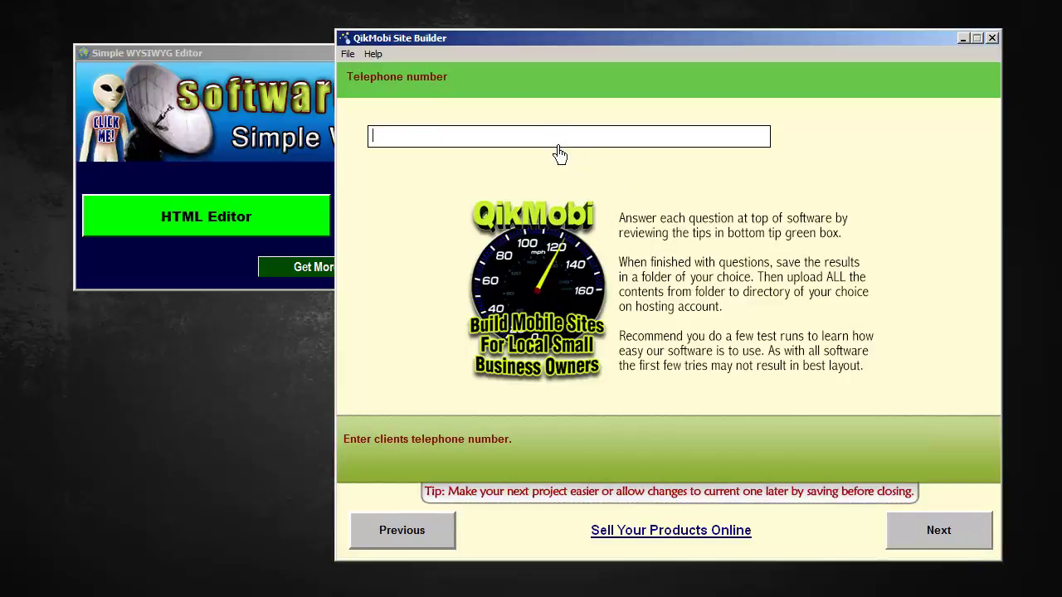
type("800-555-1212")
left_click(969, 544)
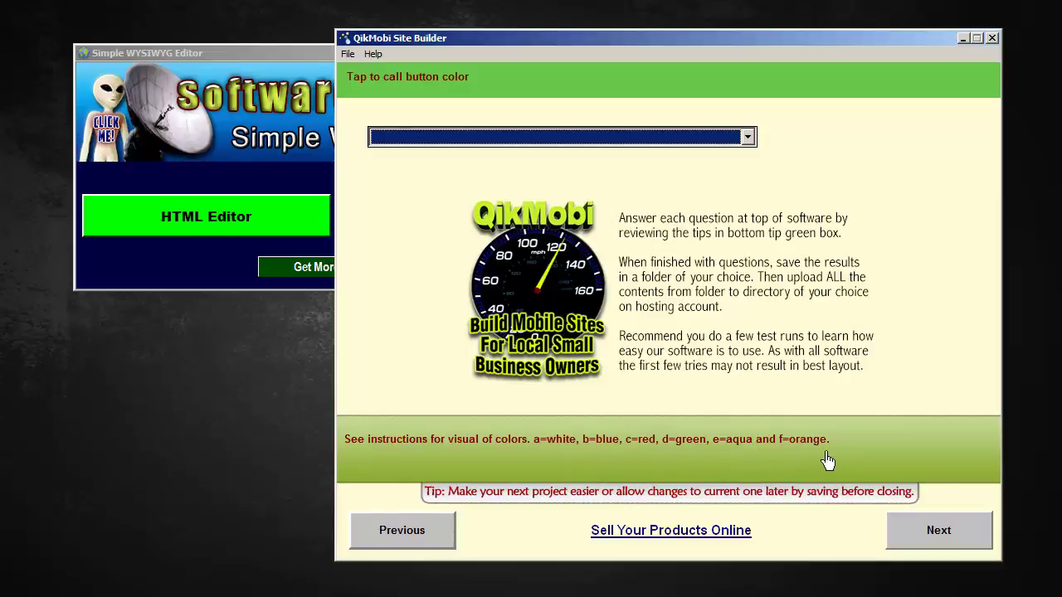
Make the tap-to-call button green (option d)
left_click(749, 137)
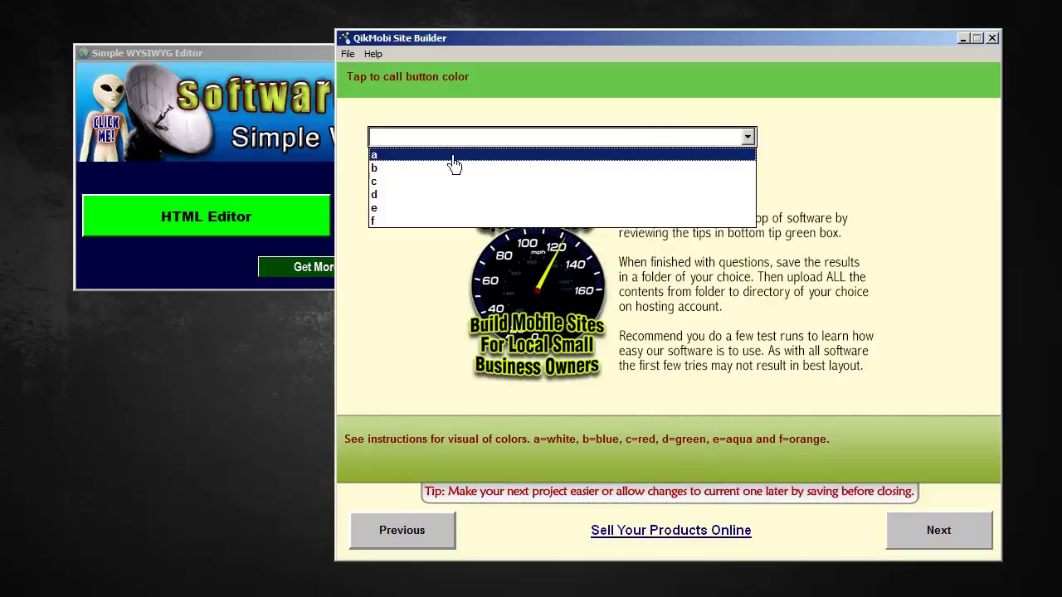
left_click(395, 197)
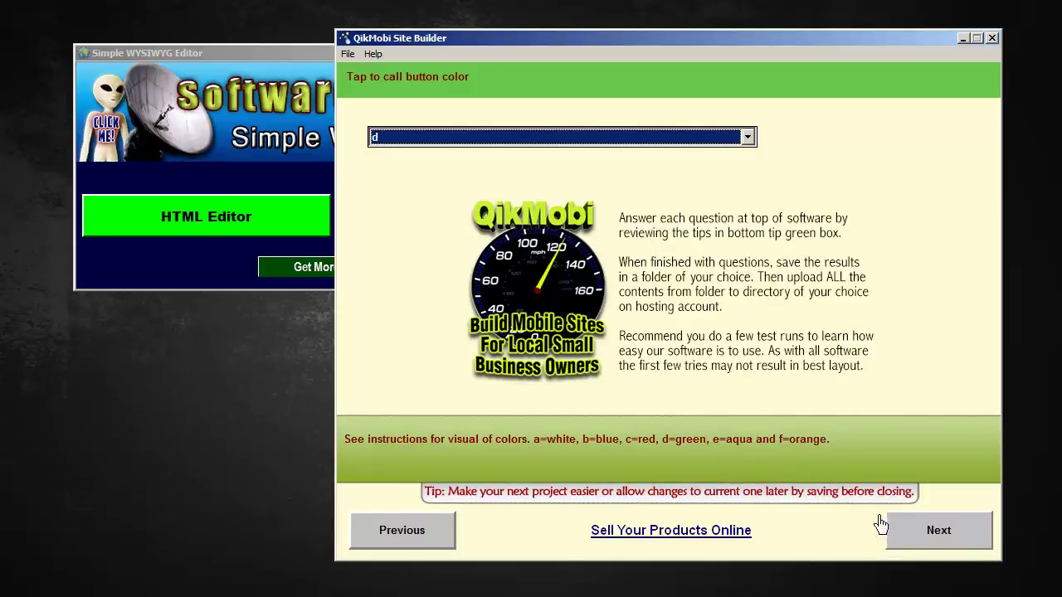
left_click(961, 543)
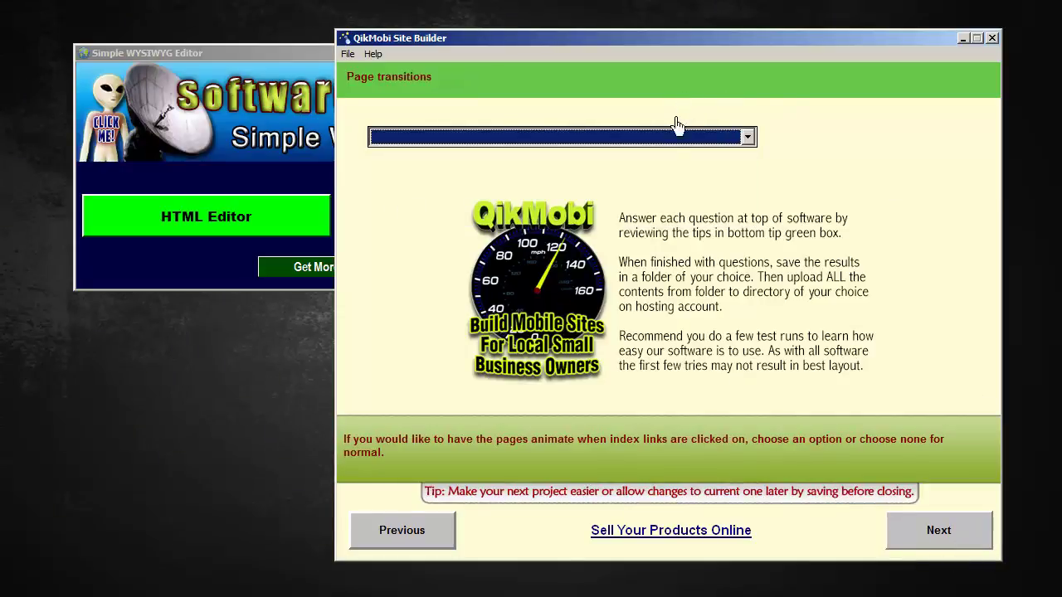
Set page transitions to flow and continue to the main index content step
left_click(749, 138)
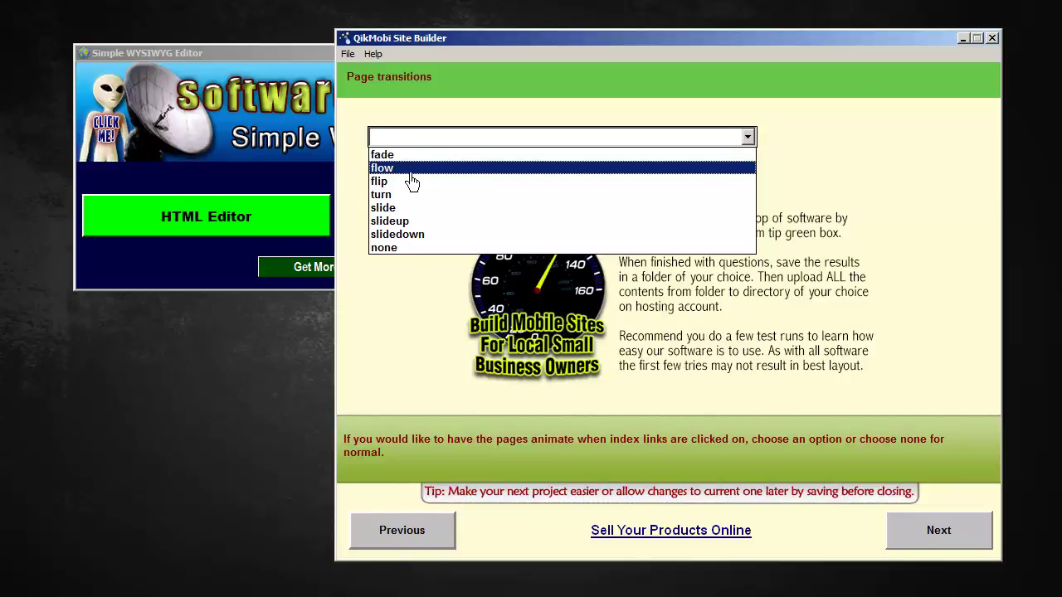
left_click(410, 174)
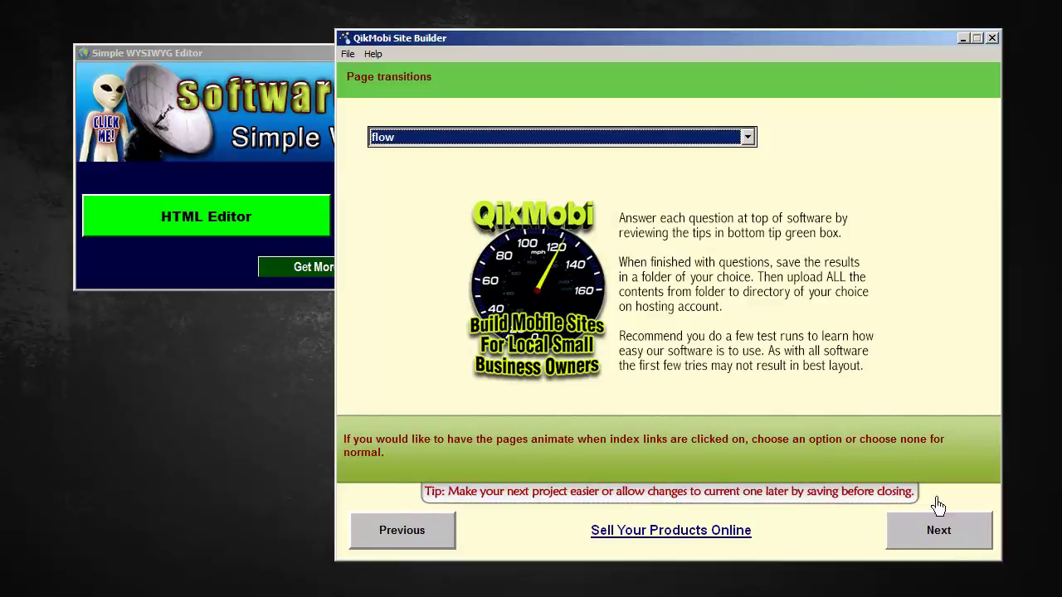
left_click(959, 543)
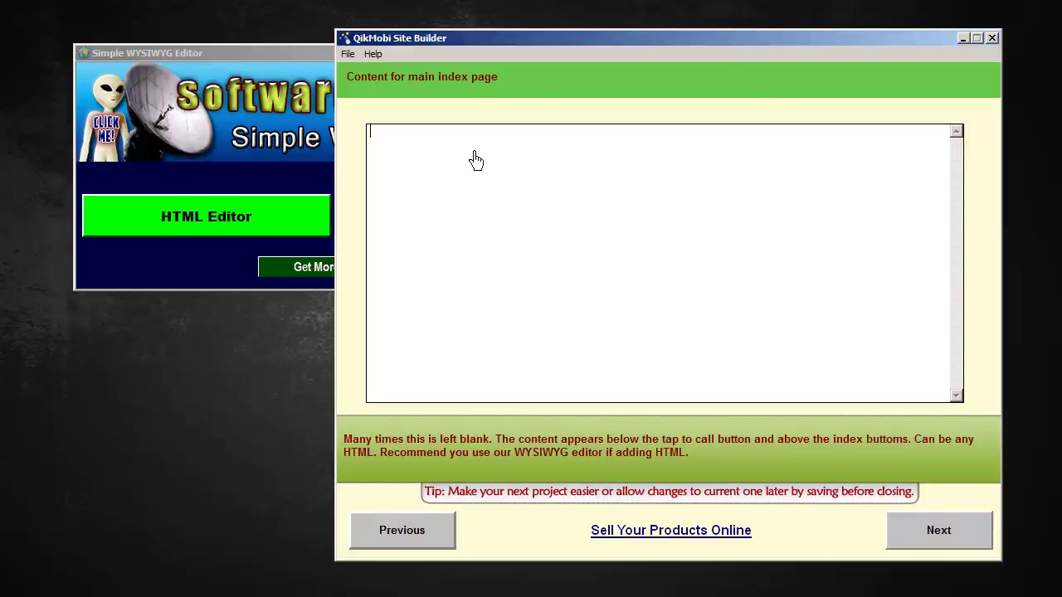
In a blank HTML editor page, type 'Welcome!' and 'Thank you for visiting.', correcting the typo
left_click(282, 53)
left_click(214, 234)
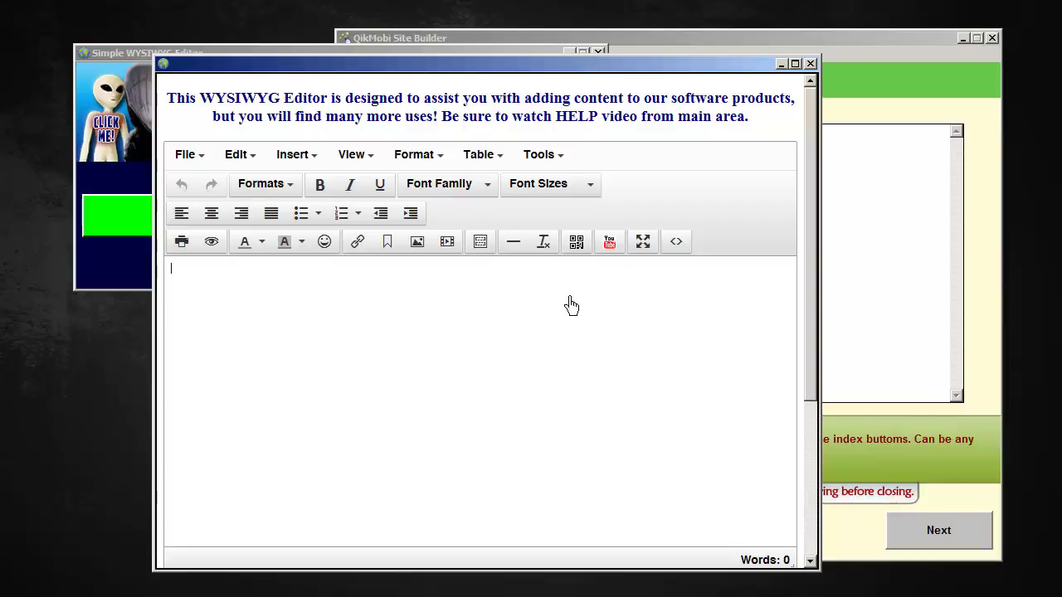
type("Welcome! ")
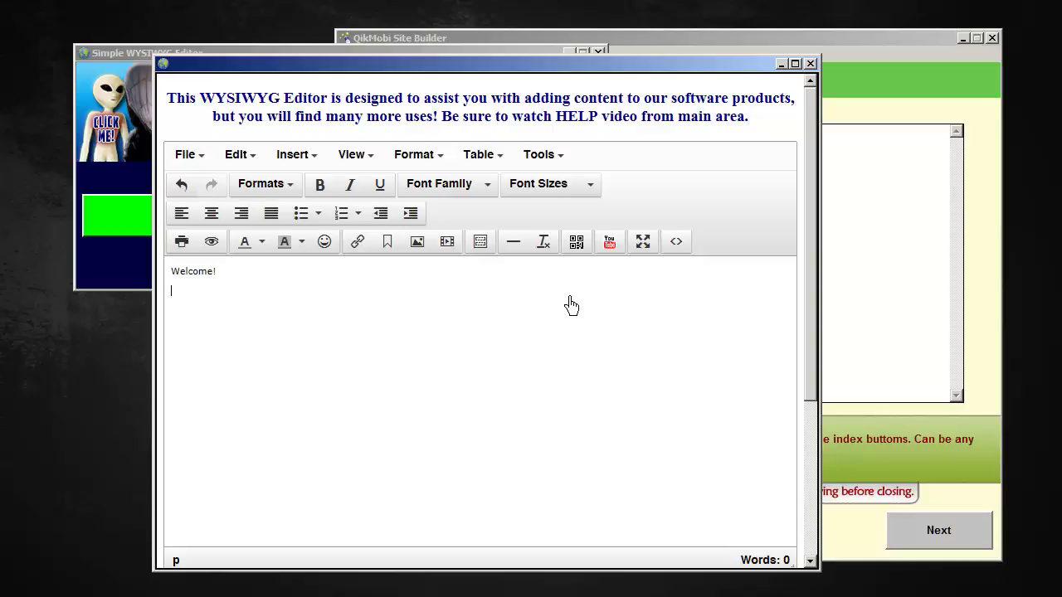
type("Thank you for visiting")
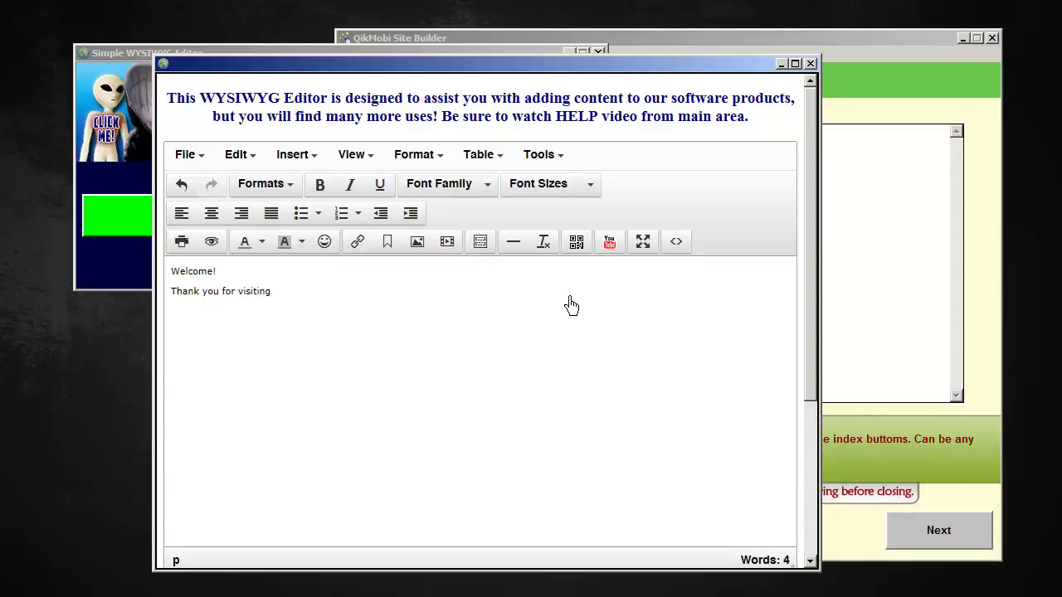
type(".")
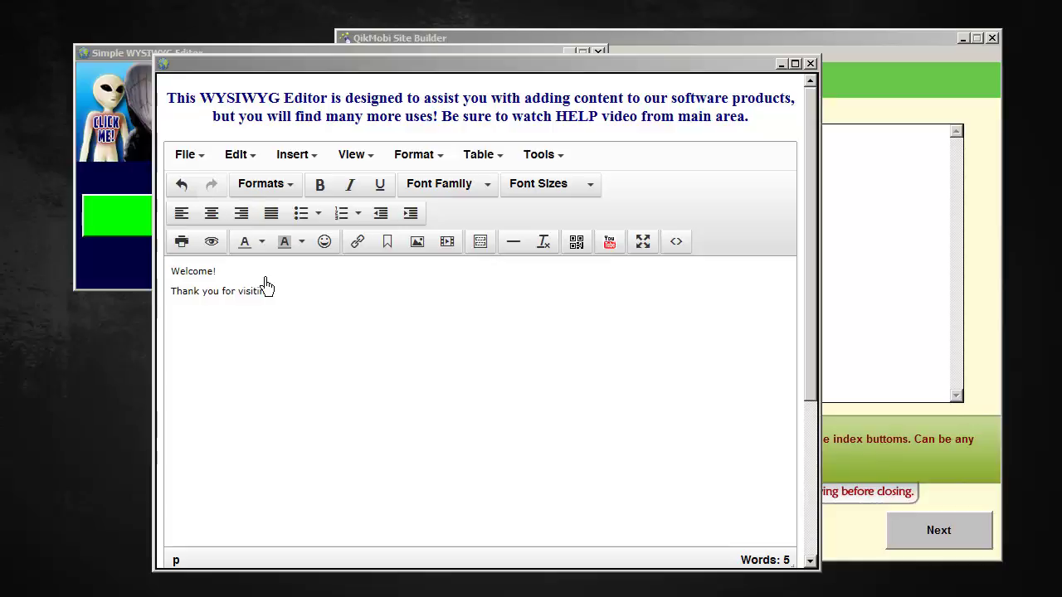
Format 'Welcome!' as a Header 2 heading
double_click(193, 272)
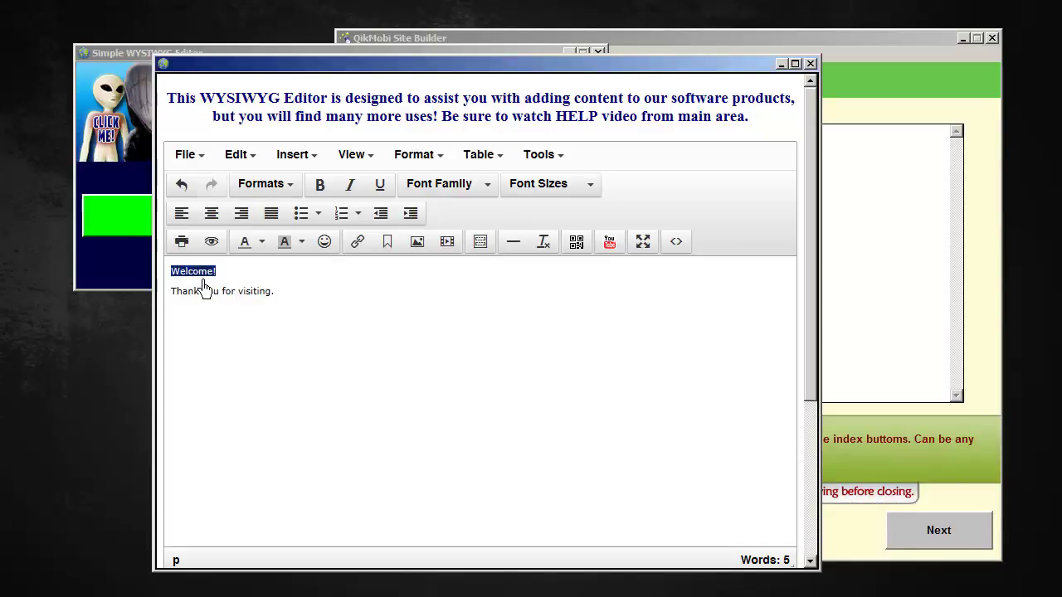
left_click(302, 185)
mouse_move(303, 220)
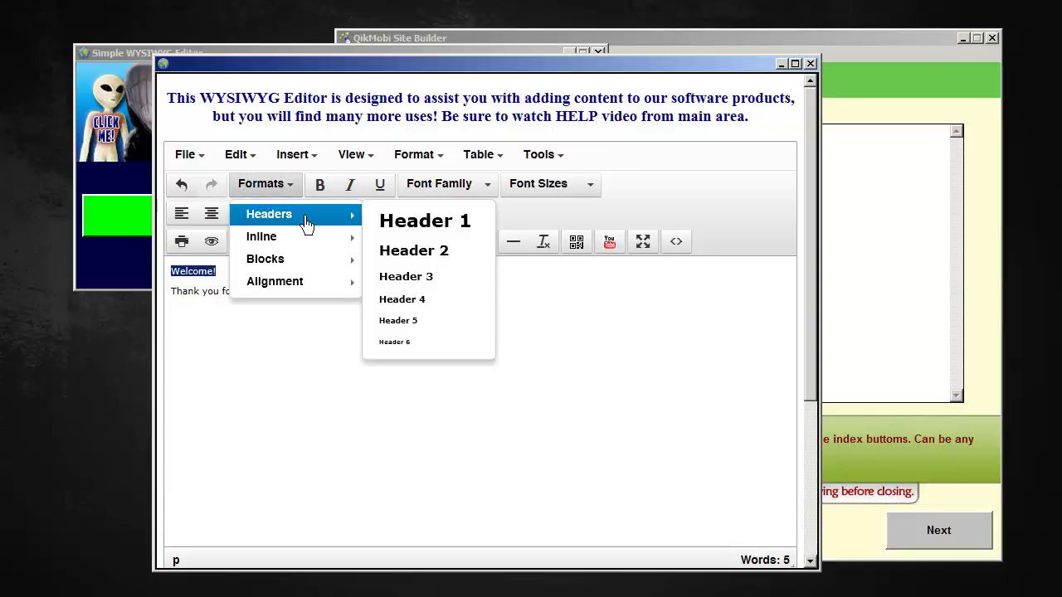
left_click(426, 264)
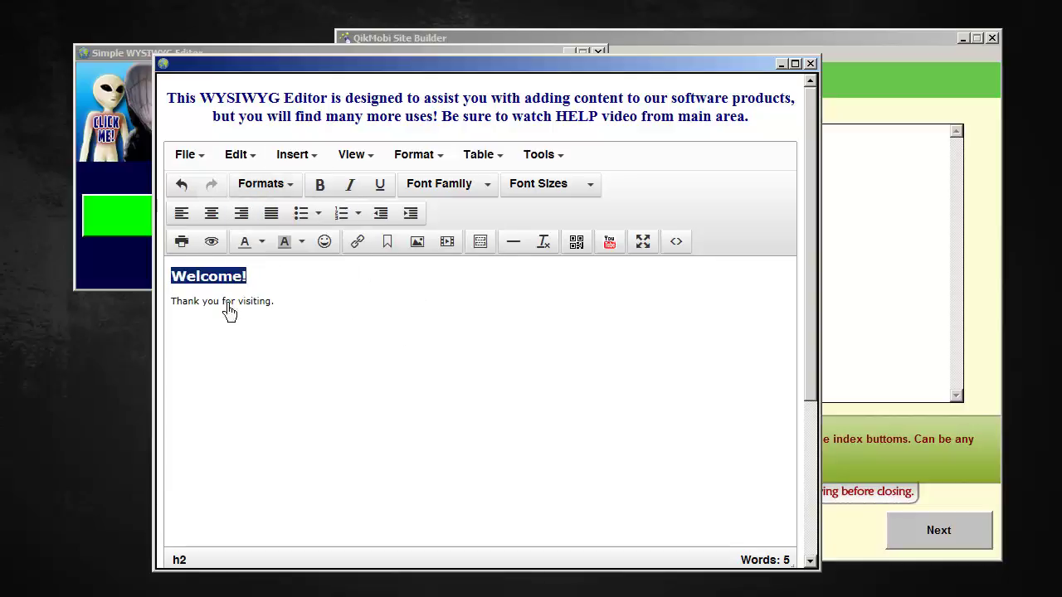
left_click(308, 315)
Set the 'Thank you for visiting.' line in Helvetica at 12pt
left_click_drag(308, 315, 184, 319)
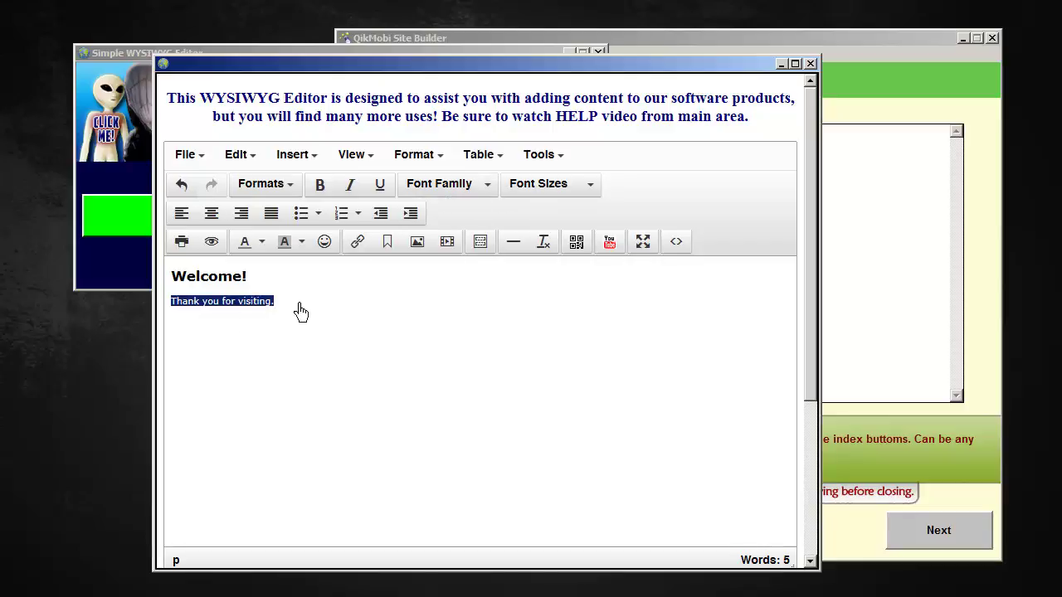
left_click(502, 191)
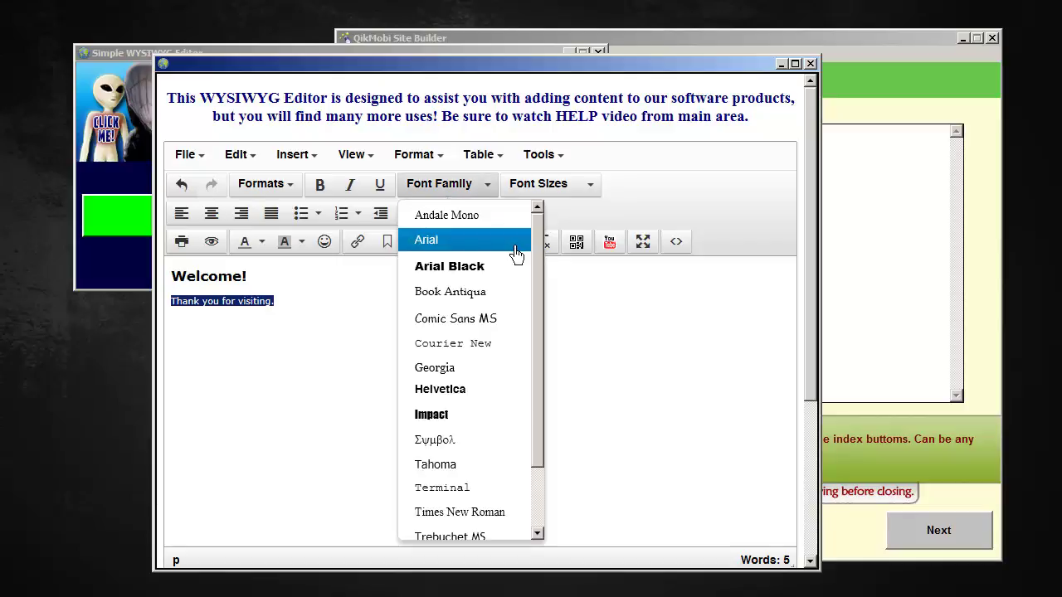
scroll(482, 477, "down", 1)
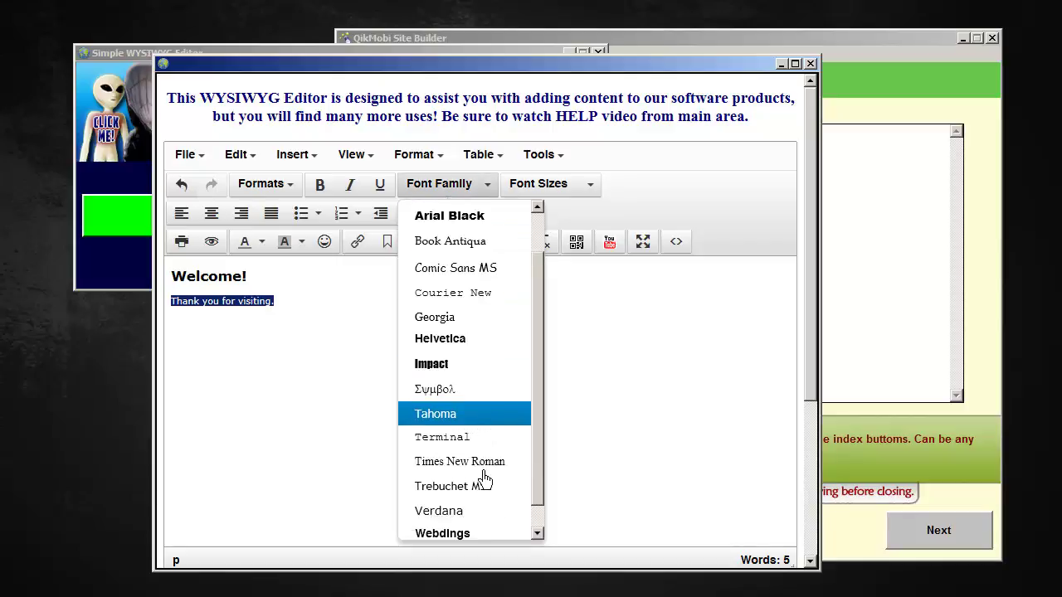
left_click(459, 341)
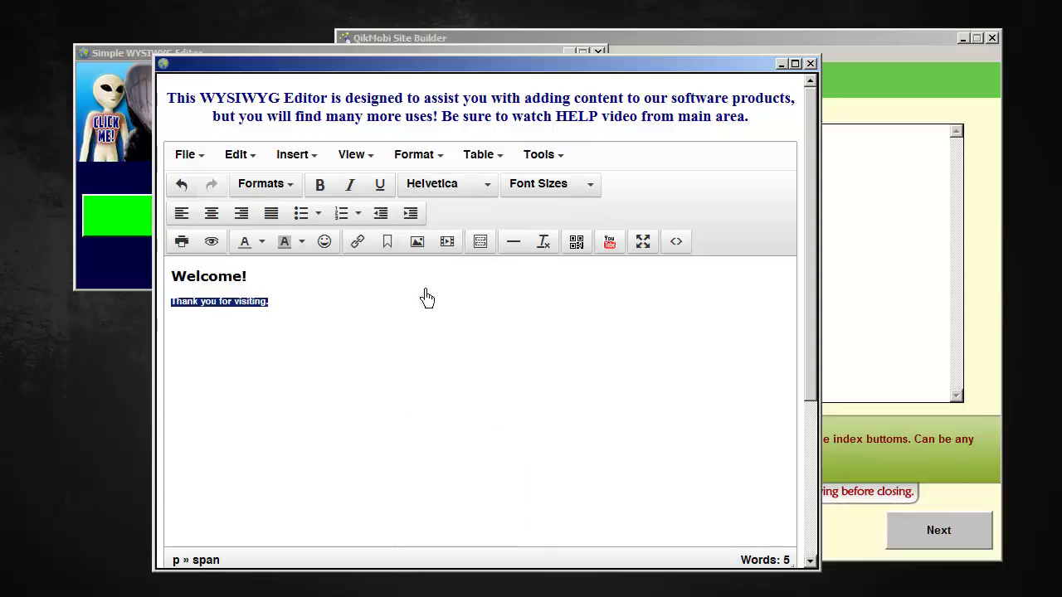
left_click(602, 193)
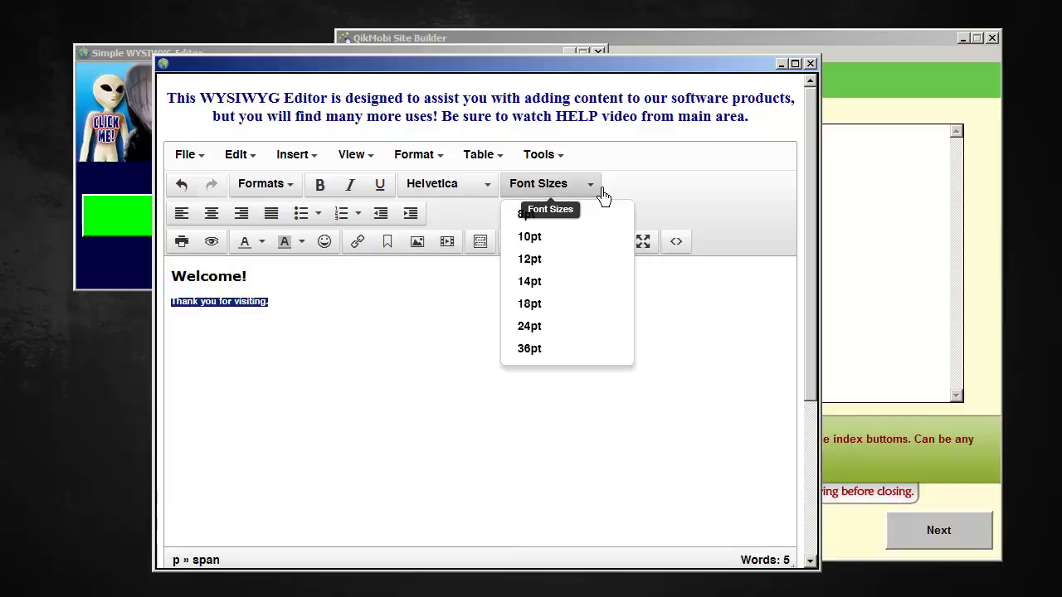
left_click(547, 283)
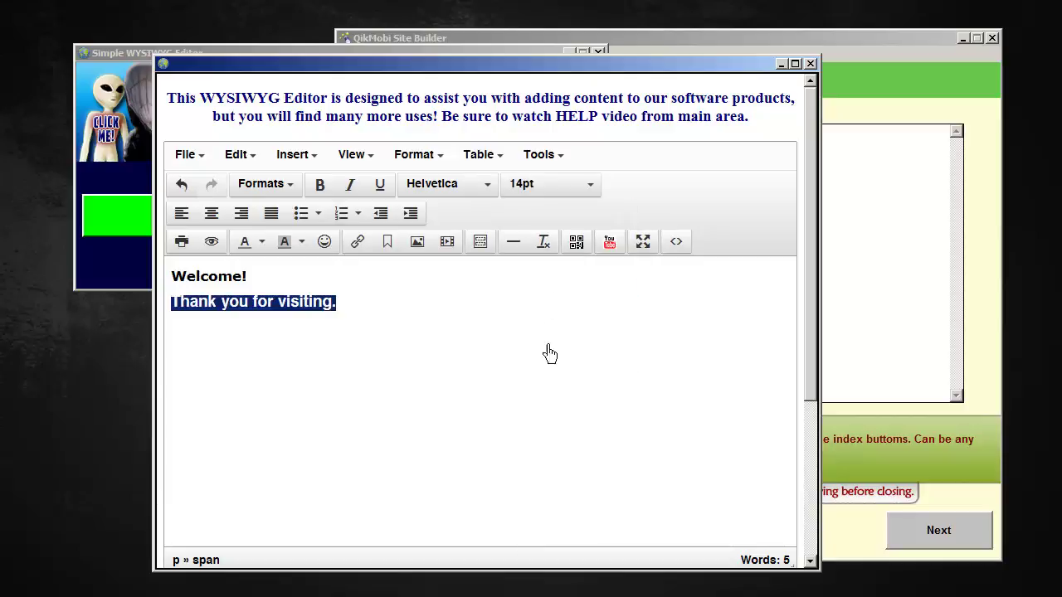
left_click(606, 193)
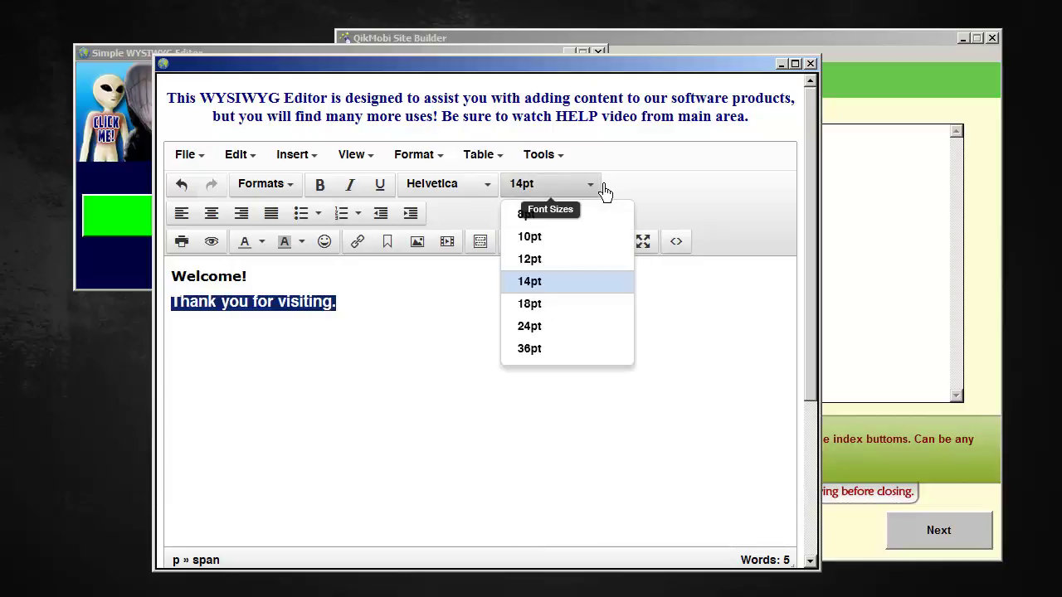
left_click(535, 258)
left_click(342, 314)
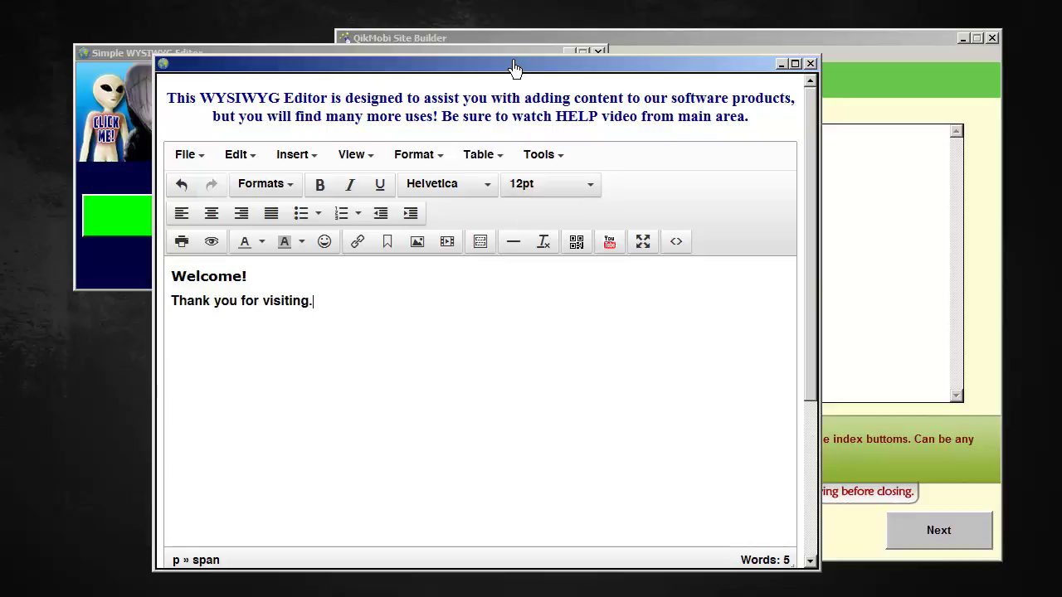
left_click_drag(514, 67, 514, 9)
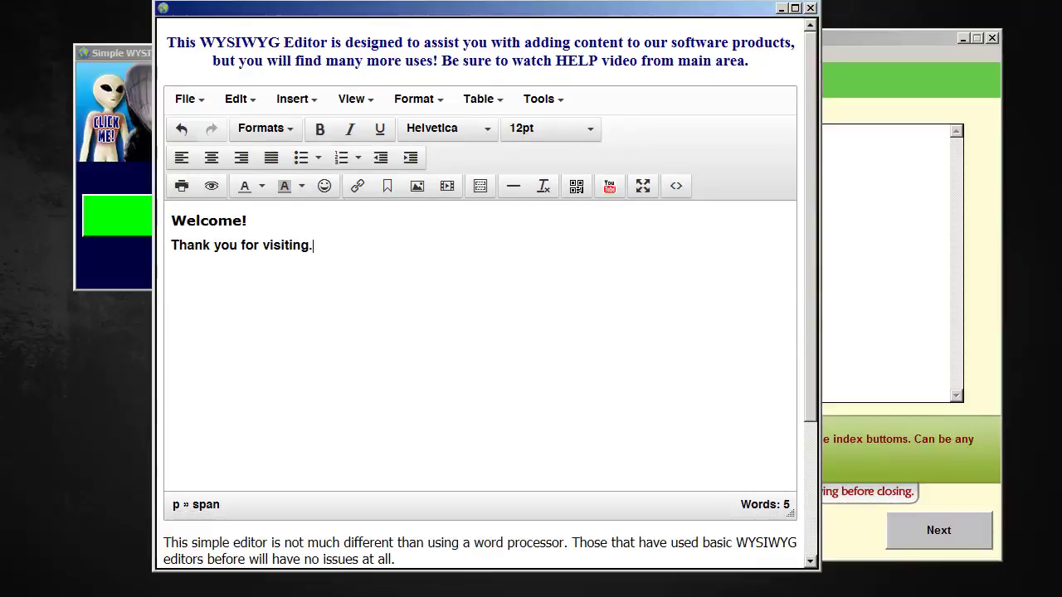
Select all the welcome message's HTML source and close the source view
left_click(687, 190)
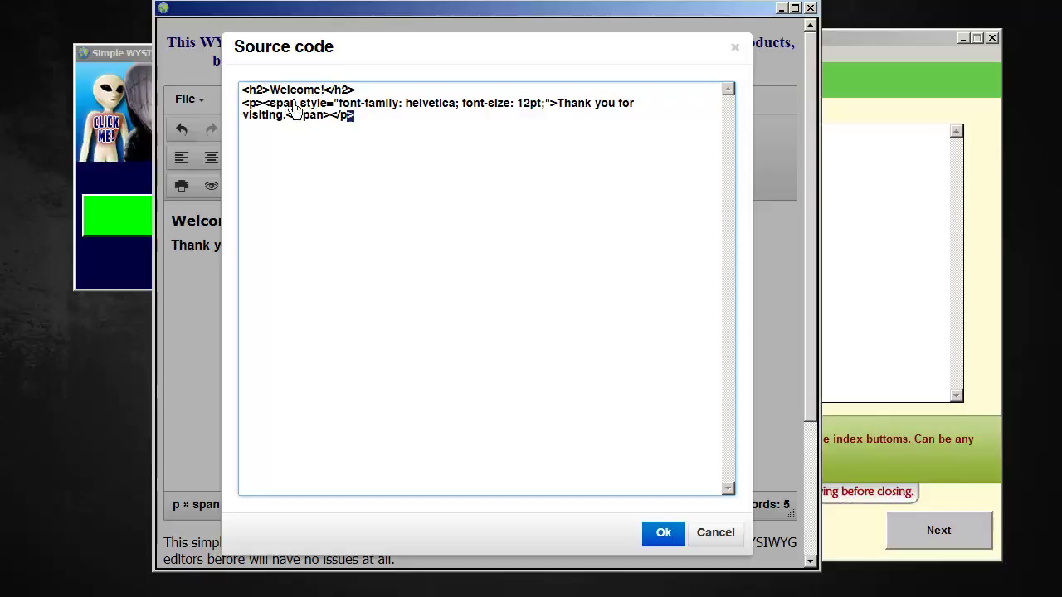
left_click_drag(355, 116, 224, 93)
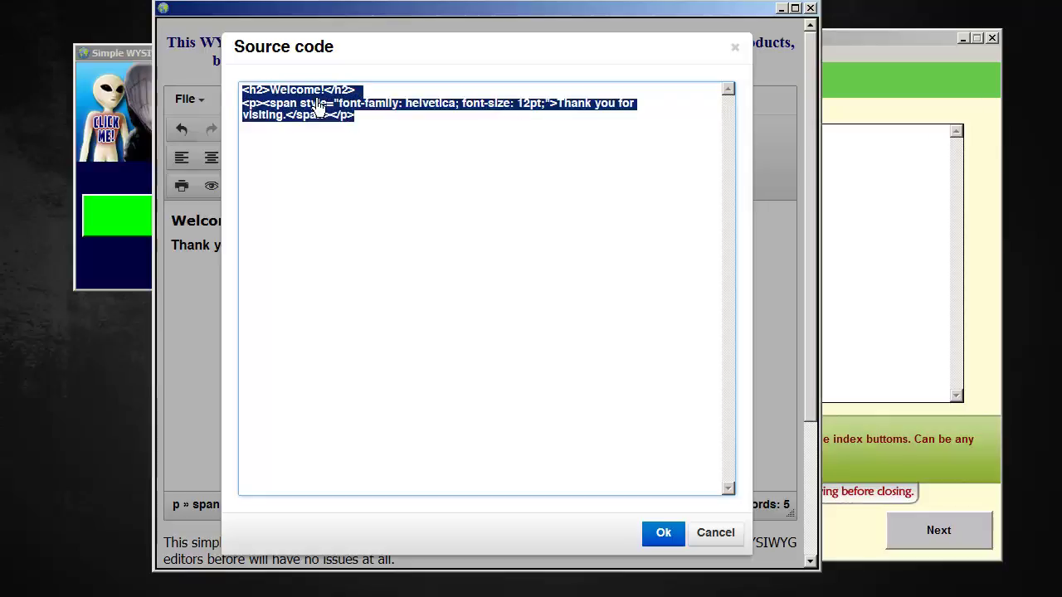
left_click(668, 534)
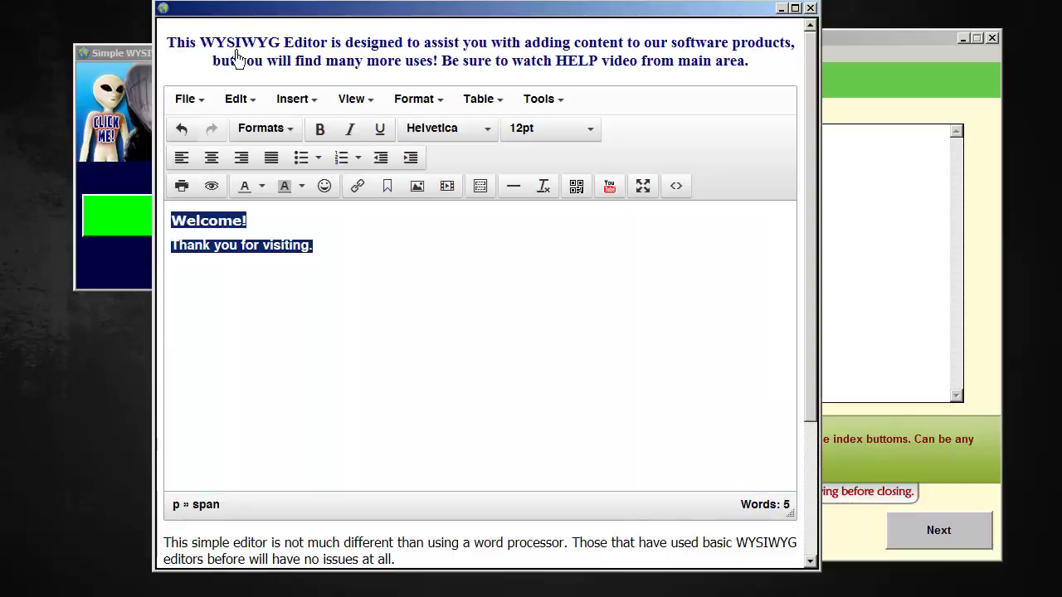
left_click(913, 39)
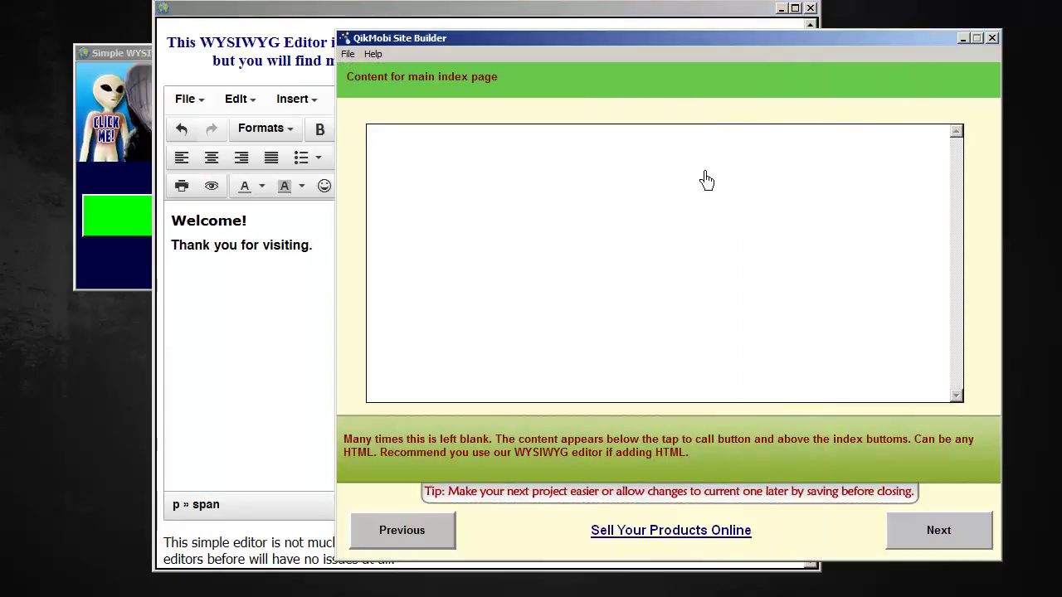
Paste the welcome HTML into the main index content and move to the button colours step
type("<h2>Welcome!</h2><p><span style=\"font-family: helvetica; font-size: 12pt;\">Thank you for visiting.</span></p>")
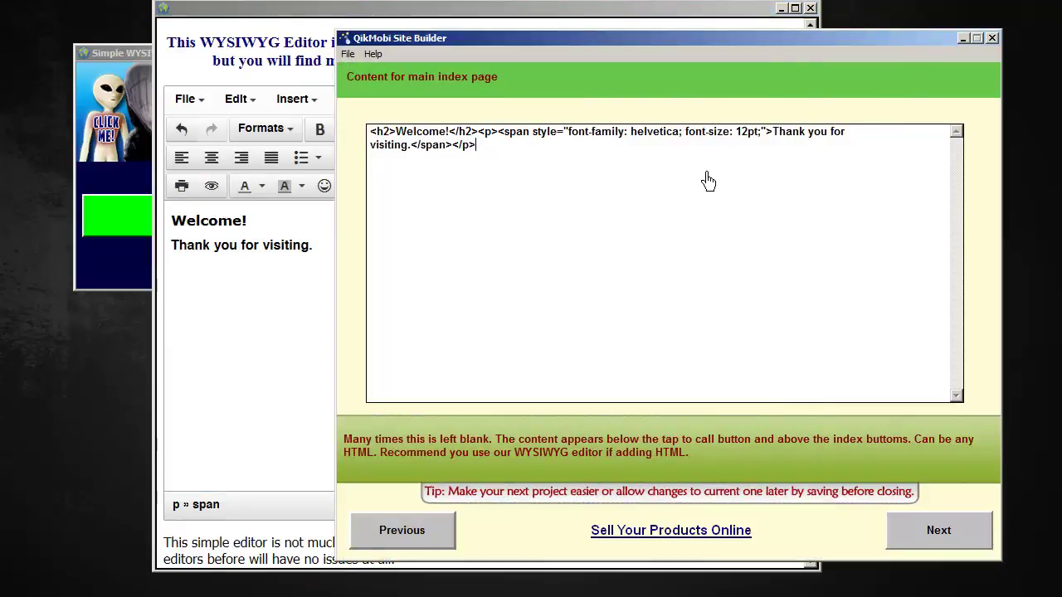
left_click(969, 542)
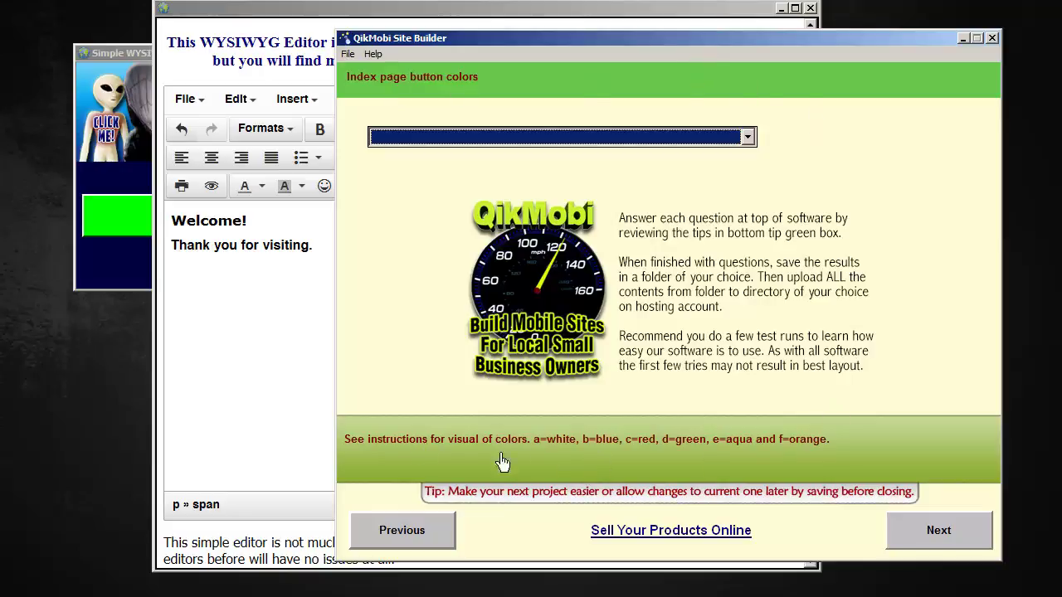
left_click(764, 141)
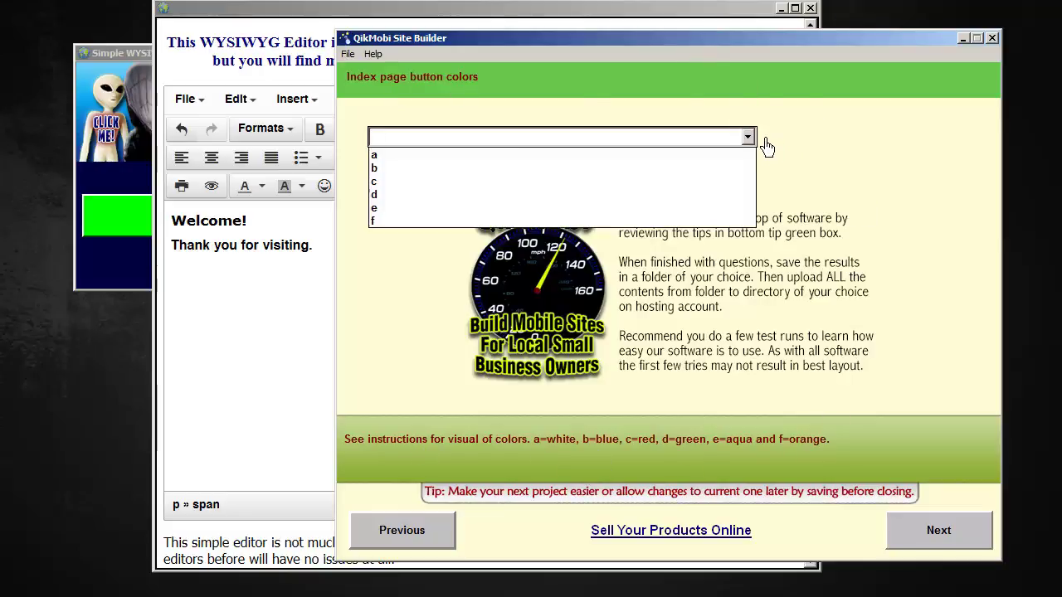
Choose blue (option b) for the index page buttons and continue
left_click(496, 170)
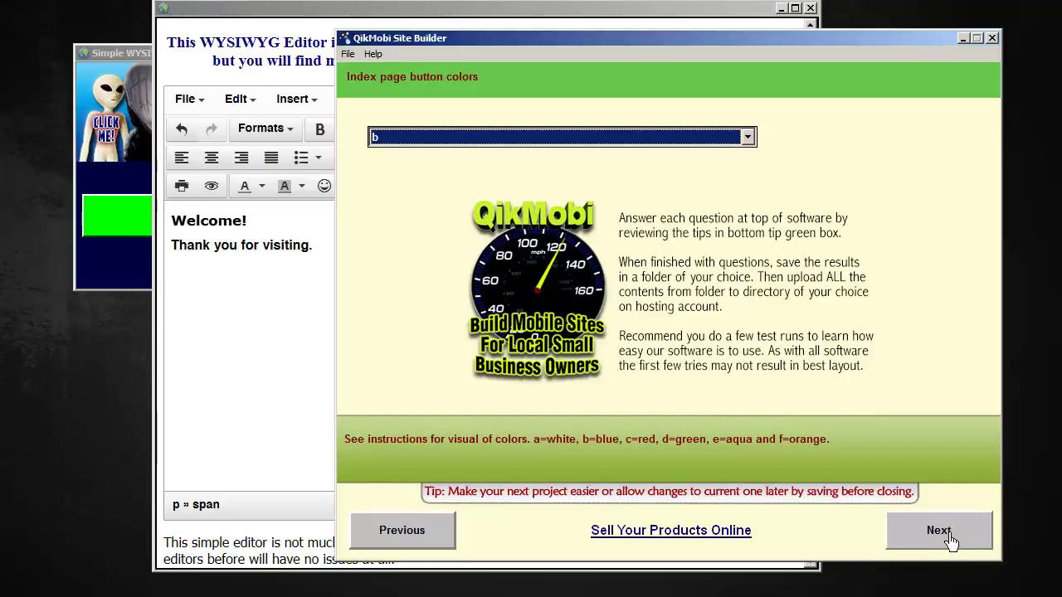
left_click(951, 541)
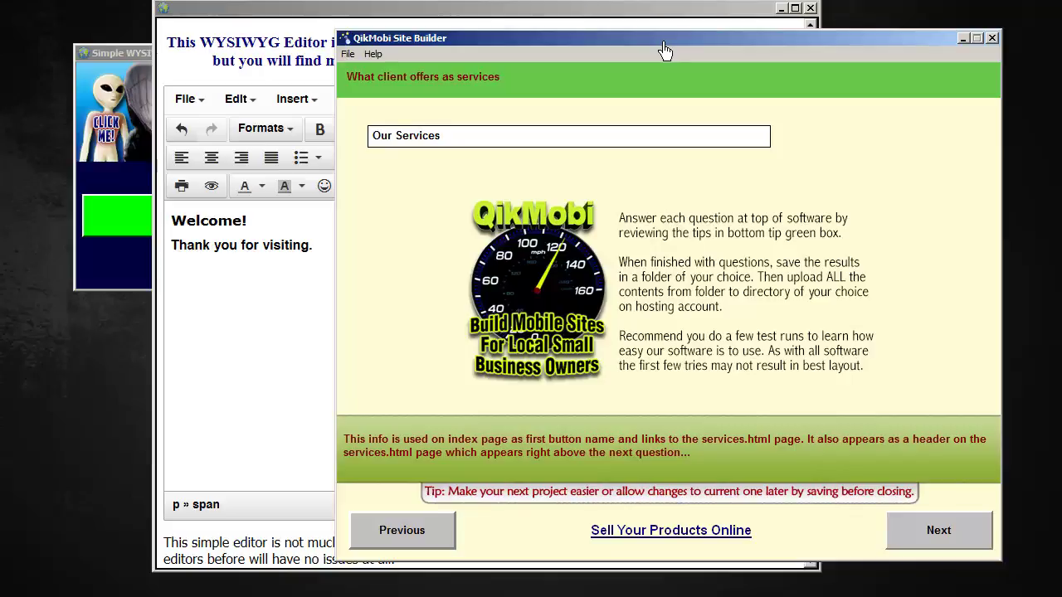
Keep 'Our Services' as the services name, advance to its content step, and switch to TED Notepad
left_click(487, 146)
left_click(942, 549)
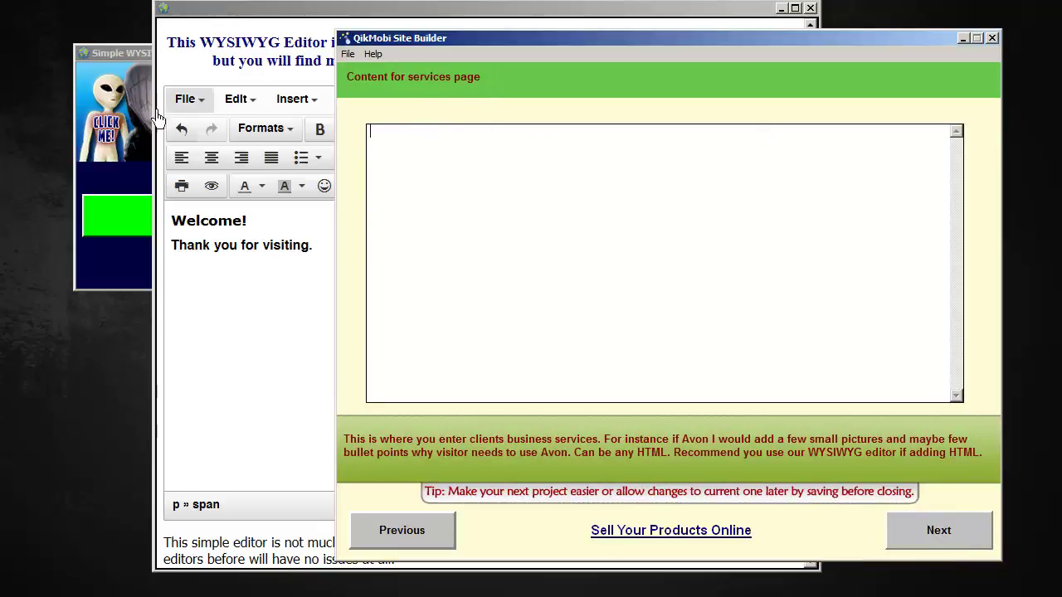
left_click(141, 156)
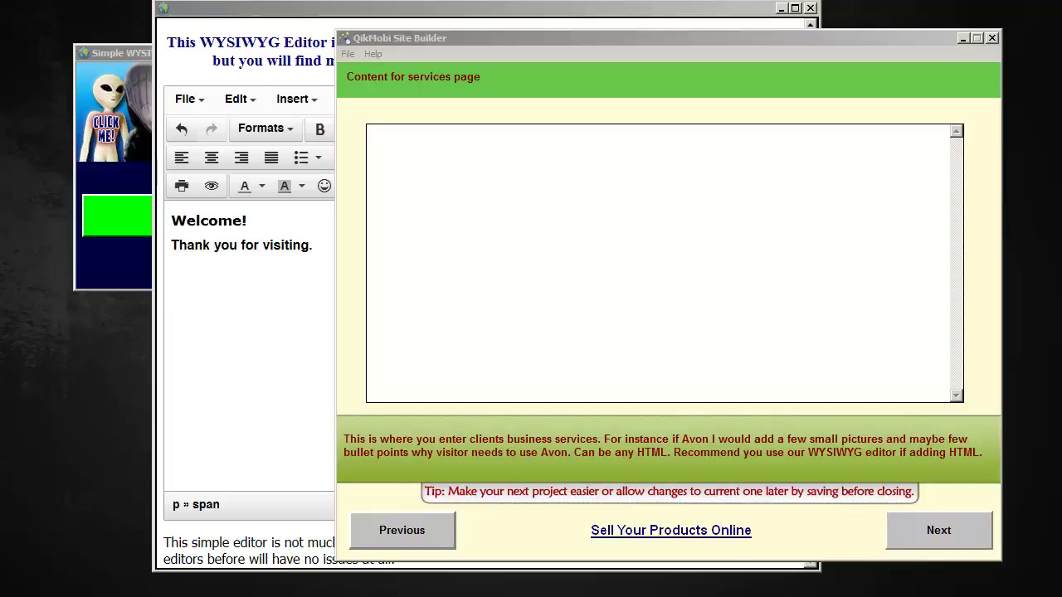
key("alt+Tab")
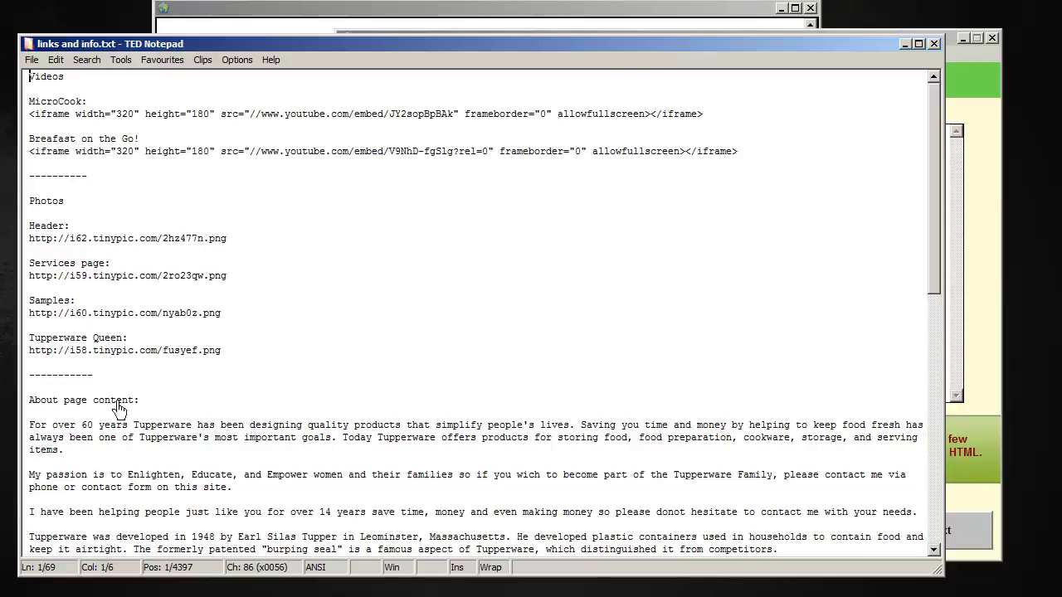
Select the notes from 'Thank you for stopping by!' to the end as the services content
left_click(983, 72)
left_click(230, 65)
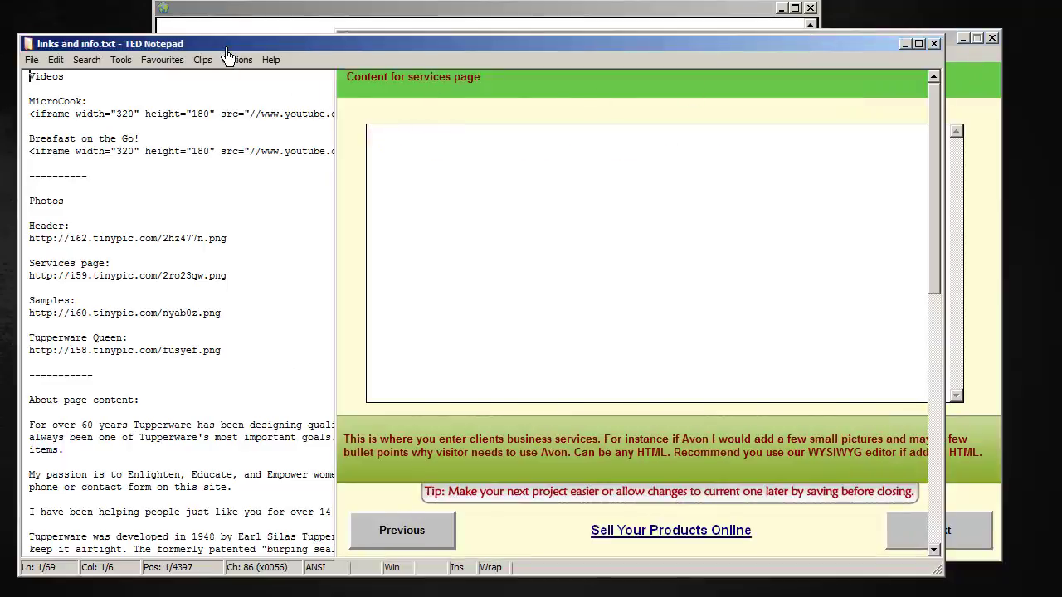
scroll(318, 385, "down", 13)
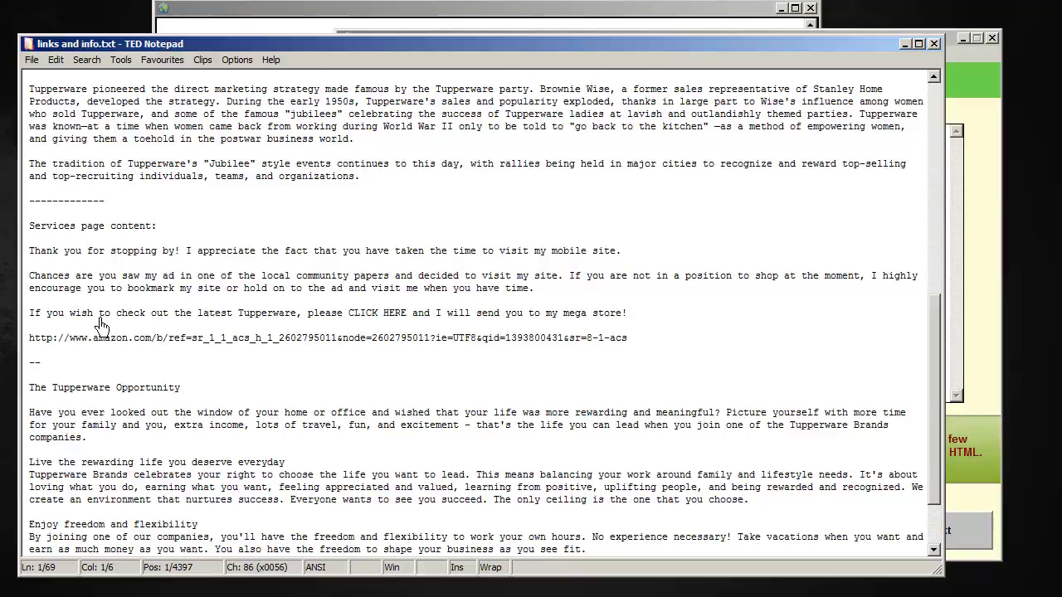
scroll(394, 400, "down", 3)
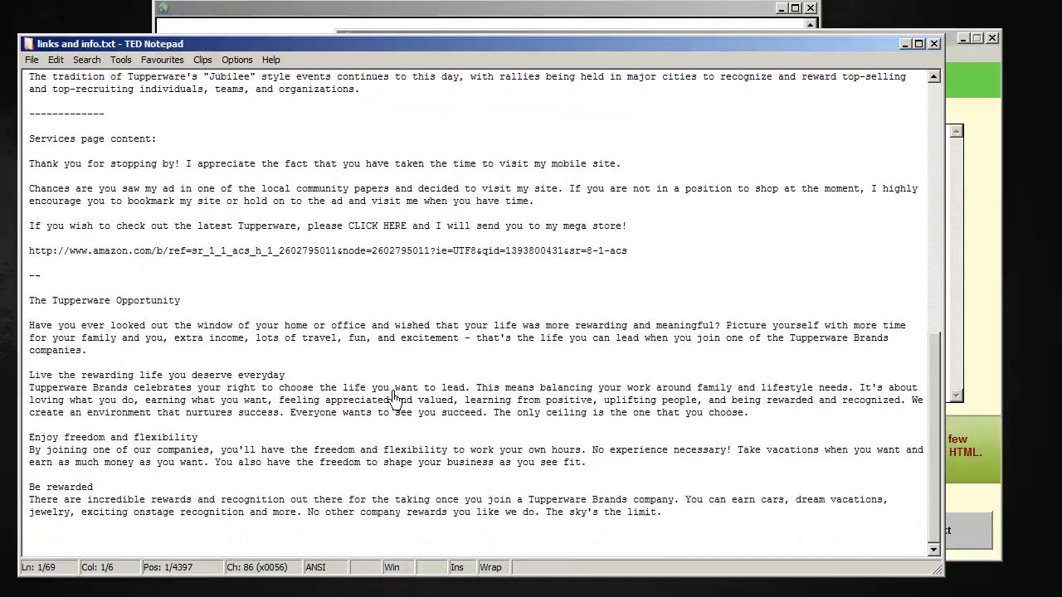
left_click(681, 522)
left_click_drag(682, 523, 30, 164)
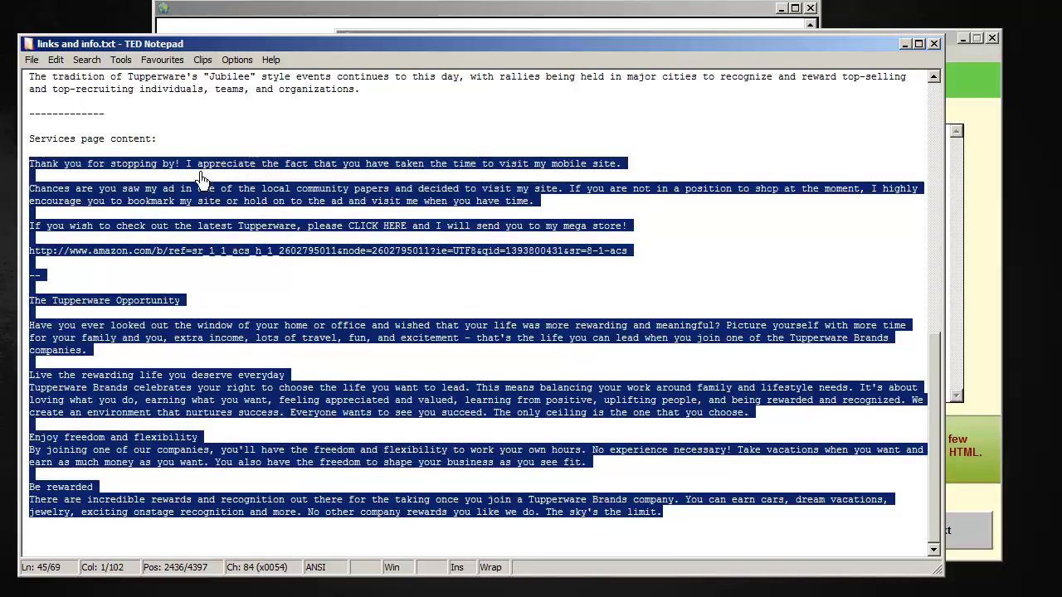
left_click(383, 27)
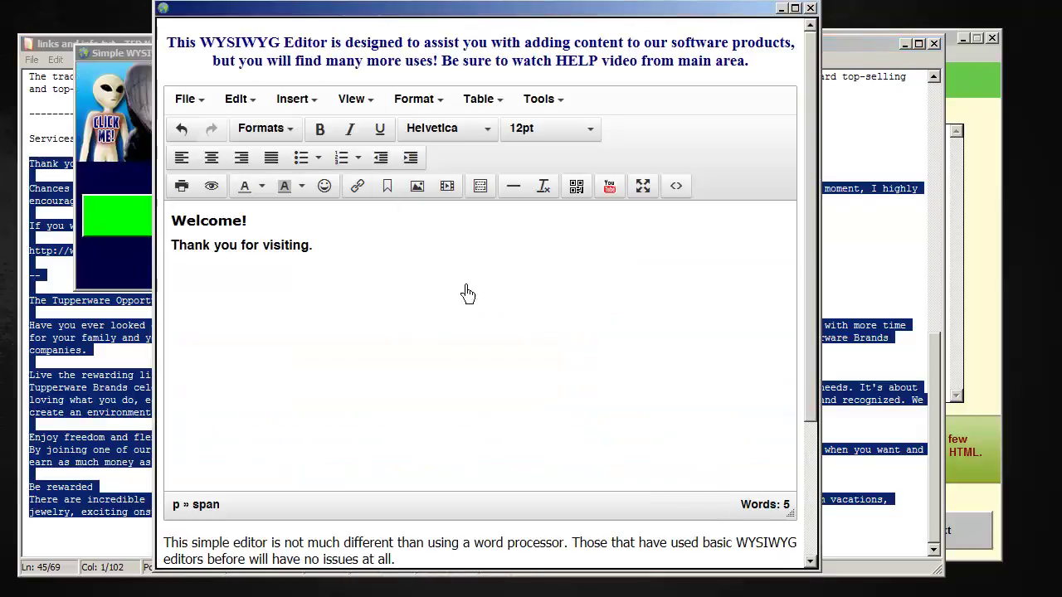
Delete the old Welcome HTML from the editor's source code view
left_click(692, 194)
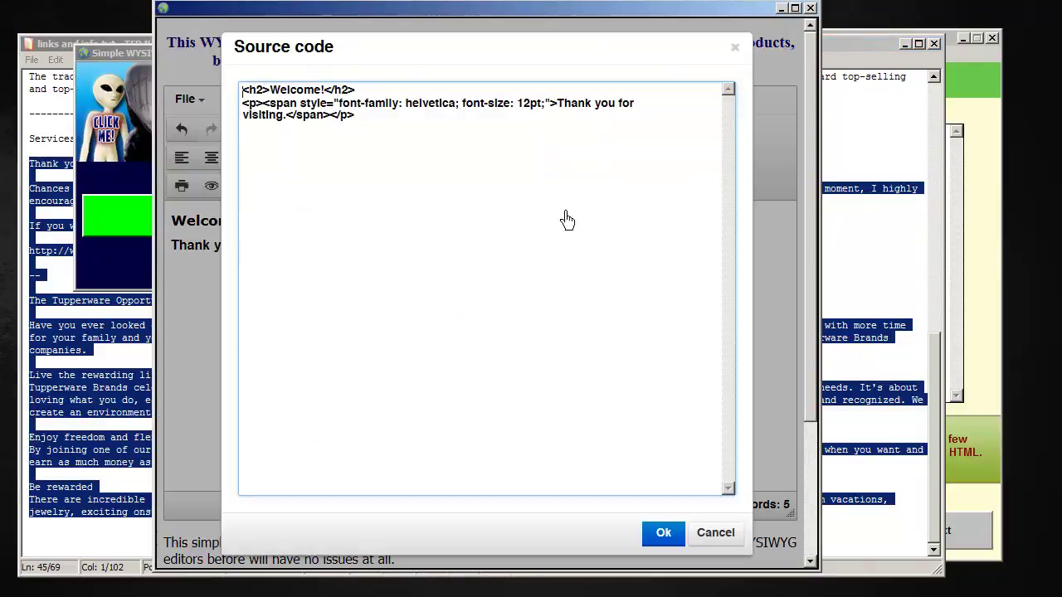
left_click_drag(403, 133, 181, 76)
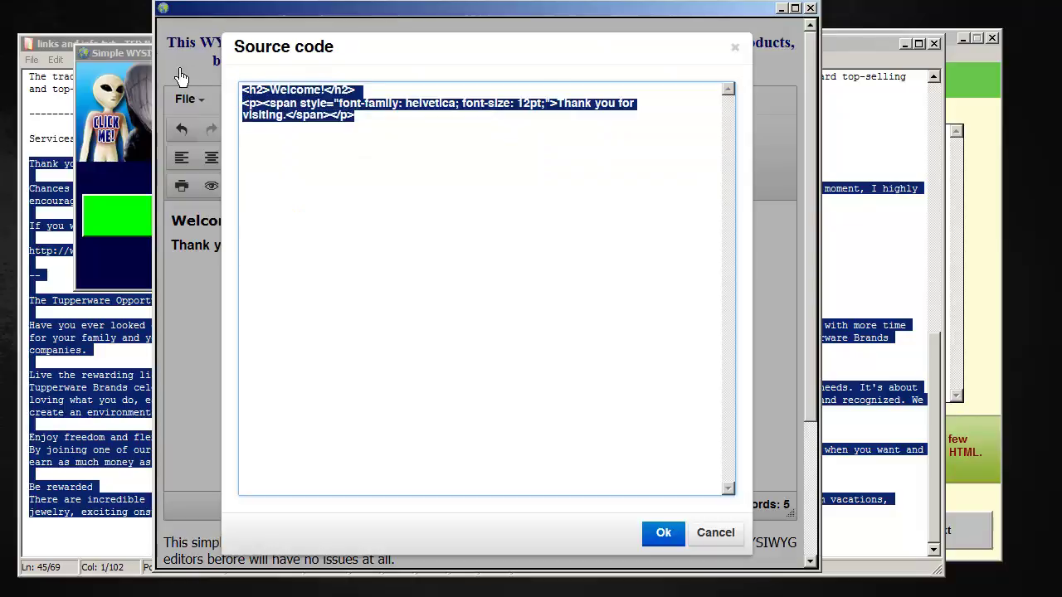
key("Delete")
left_click(674, 534)
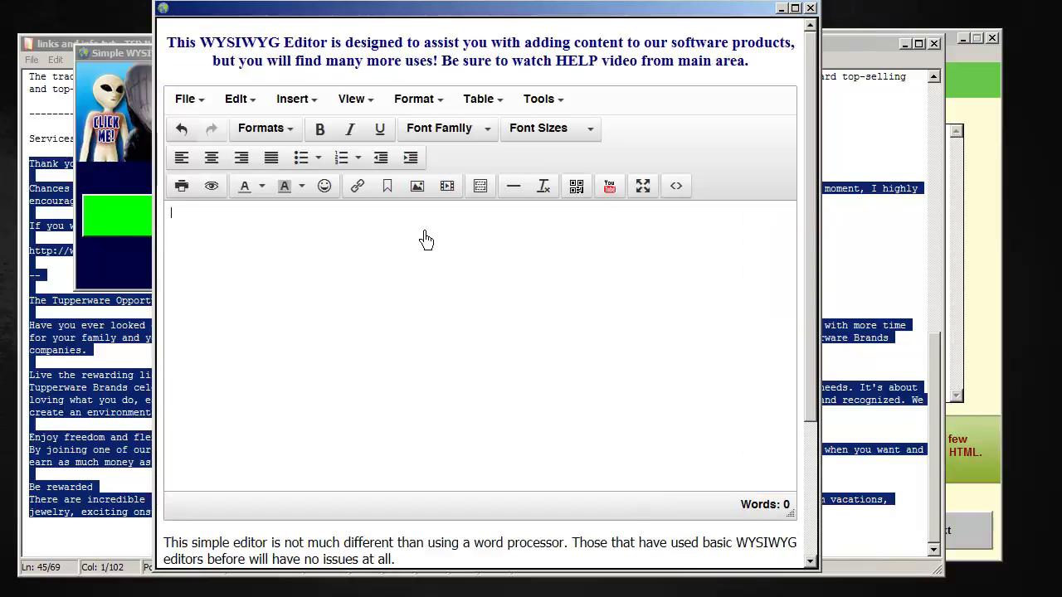
Paste the Tupperware services text into the editor and select the Amazon URL line
key("ctrl+v")
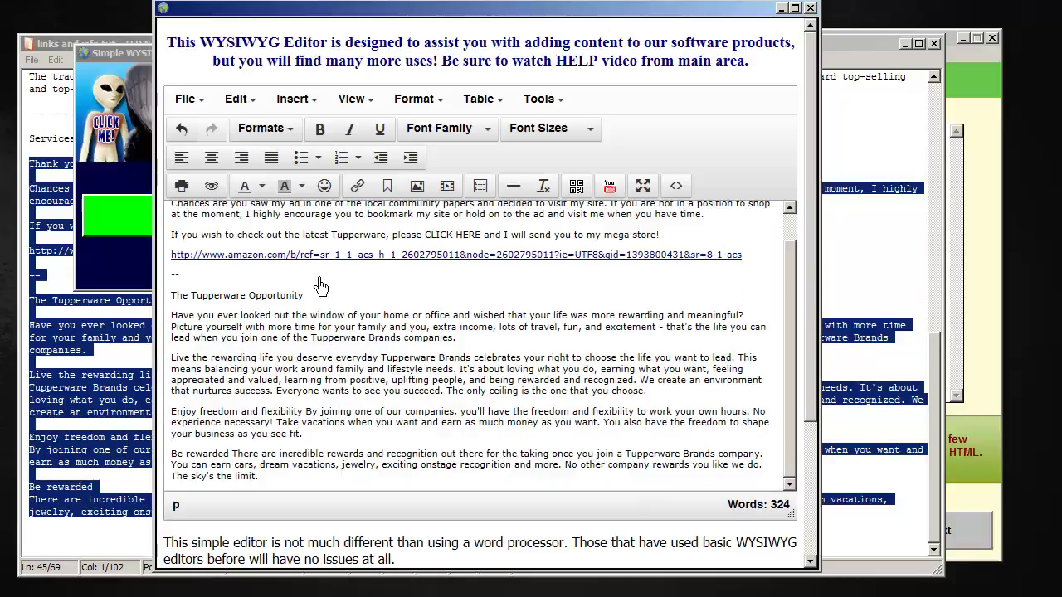
left_click_drag(785, 446, 810, 259)
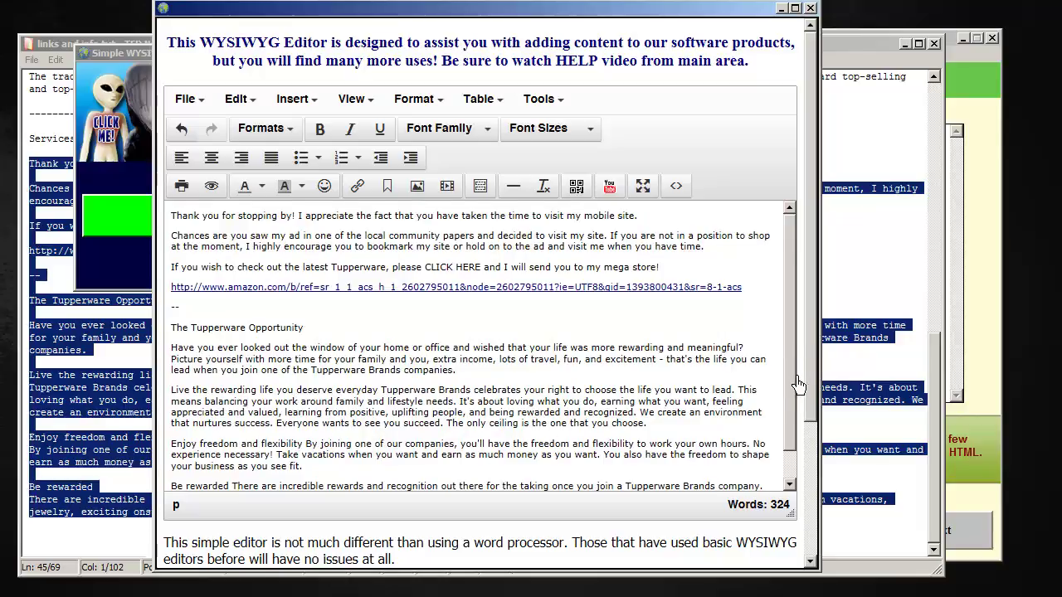
scroll(797, 380, "down", 1)
scroll(802, 373, "up", 1)
left_click_drag(753, 307, 184, 303)
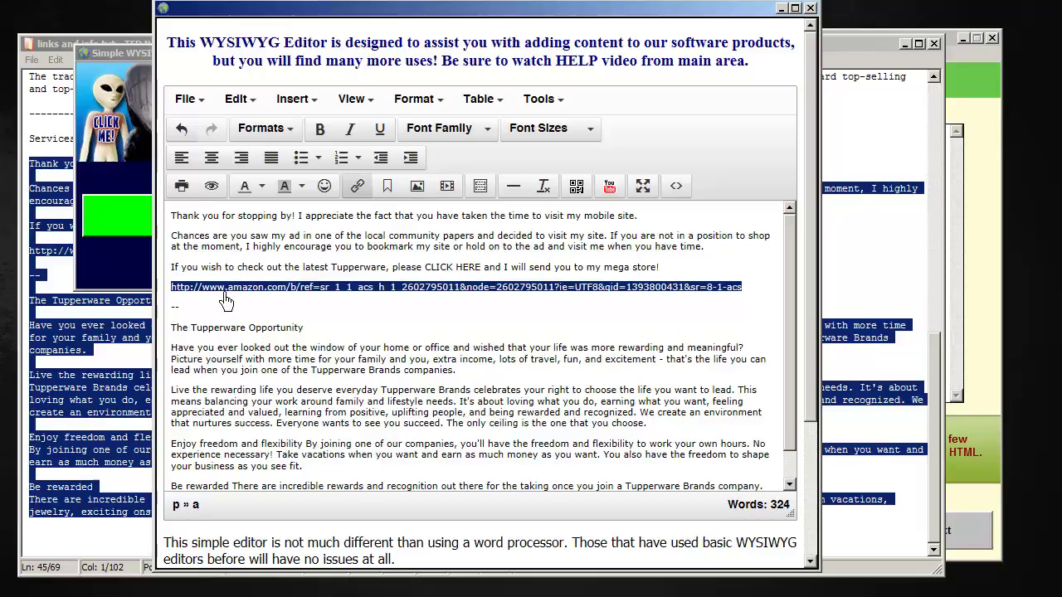
Remove the Amazon URL line and change 'CLICK HERE' to 'TAP HERE'
key("BackSpace")
key("BackSpace")
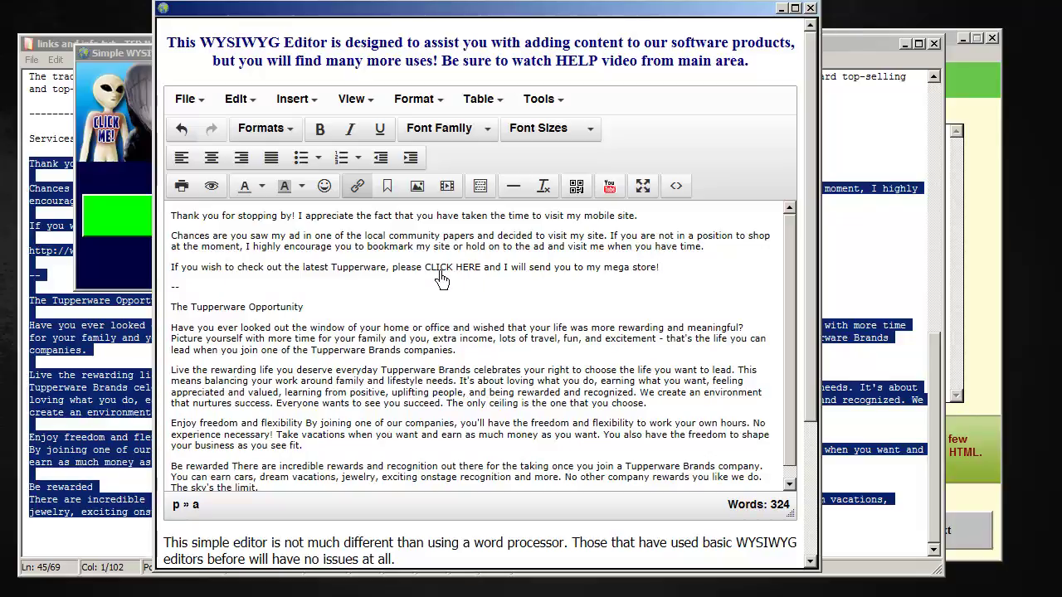
left_click_drag(446, 279, 426, 279)
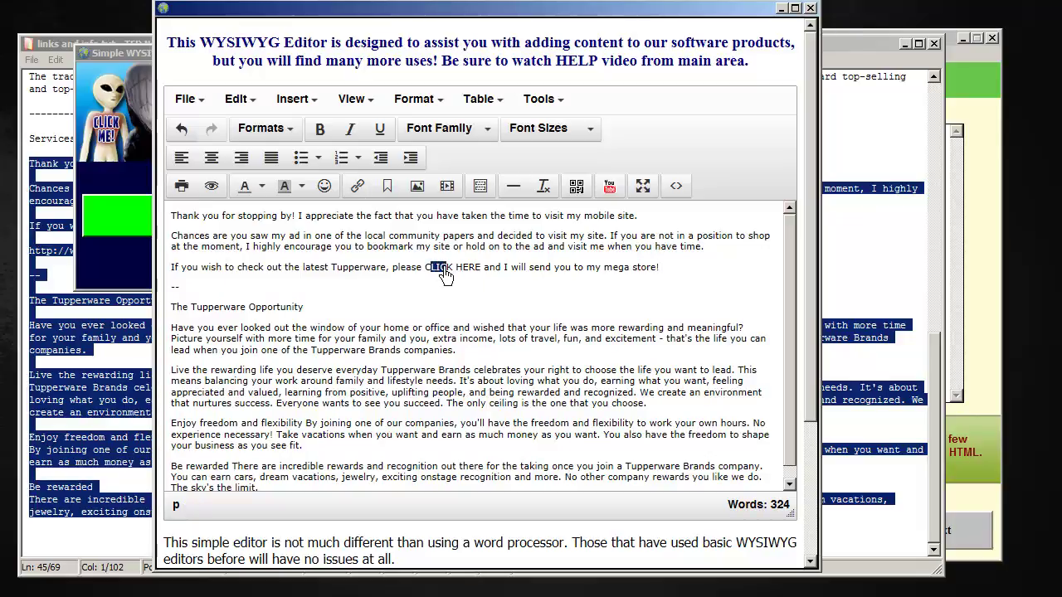
left_click(443, 274)
double_click(444, 278)
type("TAP")
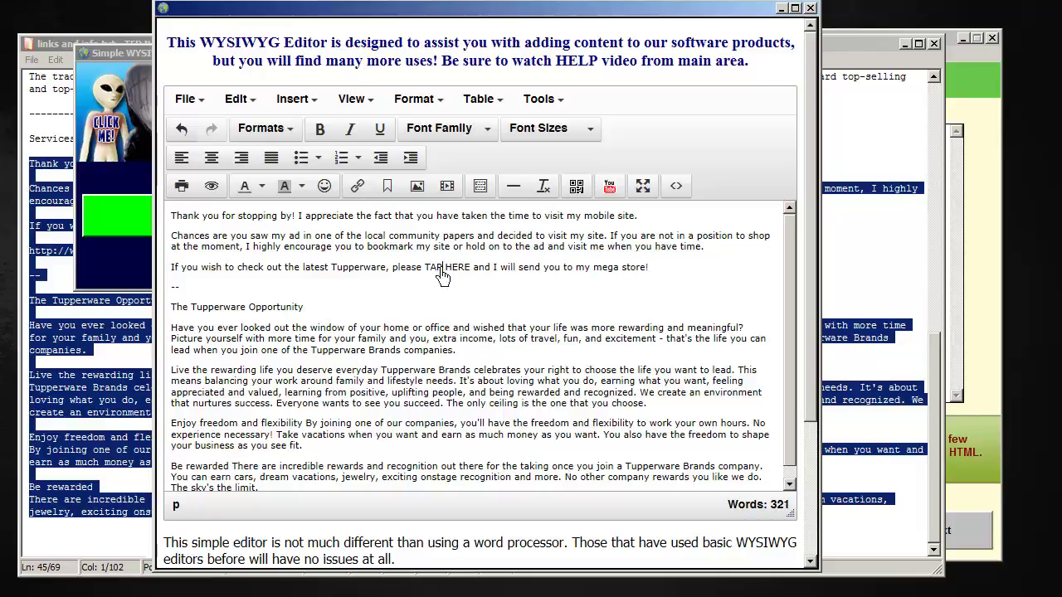
Link 'TAP HERE' to the pasted Amazon store URL, opening in a new window
left_click_drag(426, 269, 481, 277)
left_click(359, 187)
key("ctrl+v")
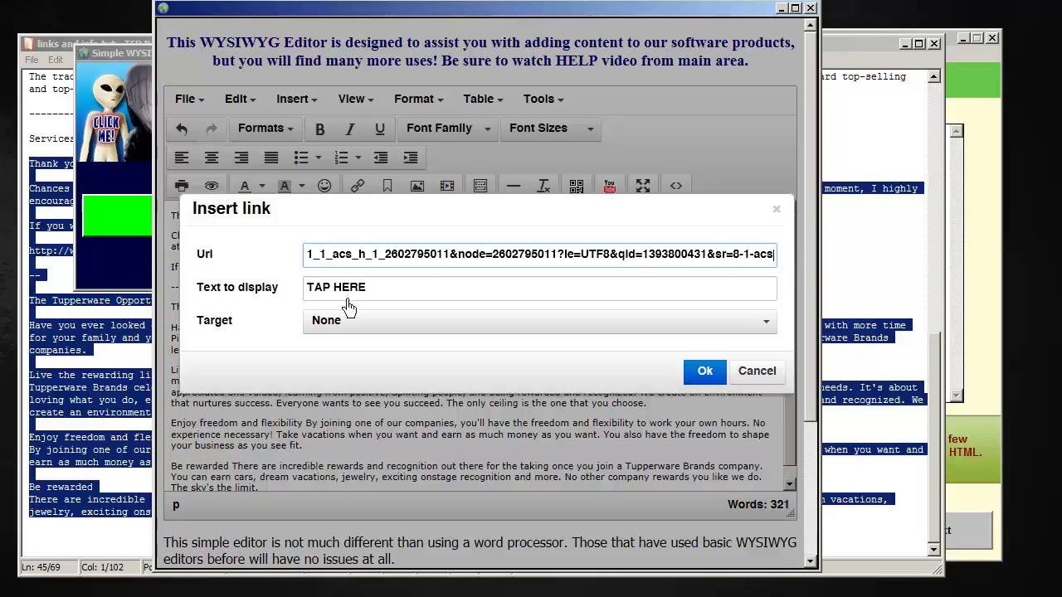
left_click(785, 331)
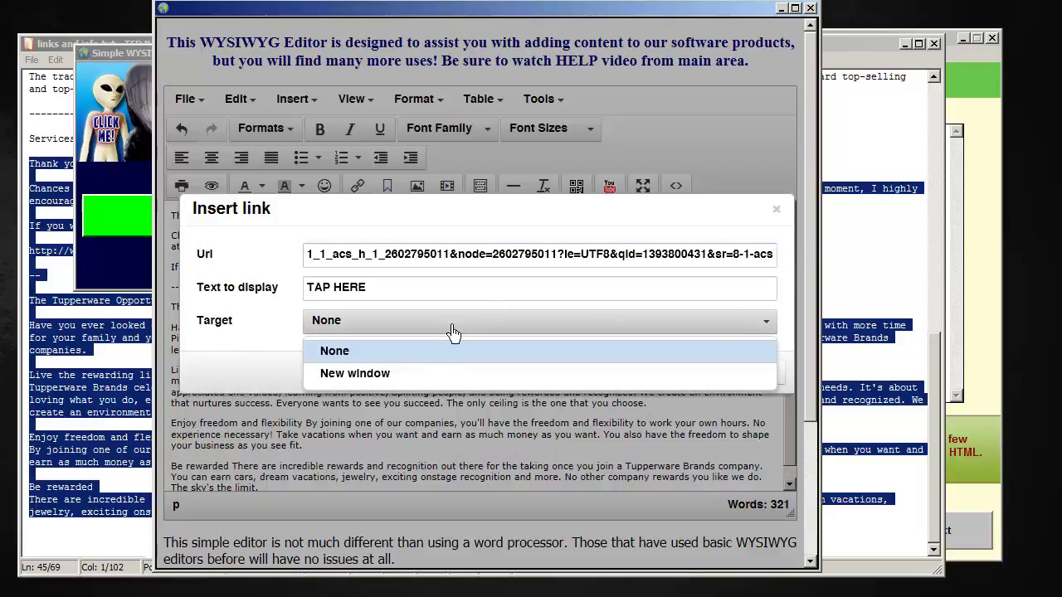
left_click(386, 374)
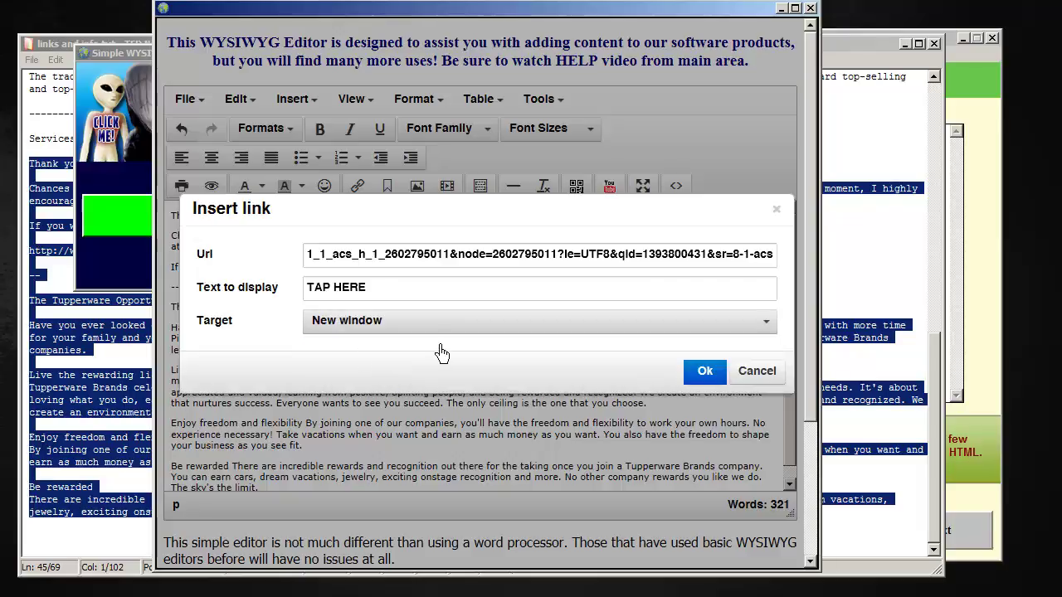
left_click(712, 378)
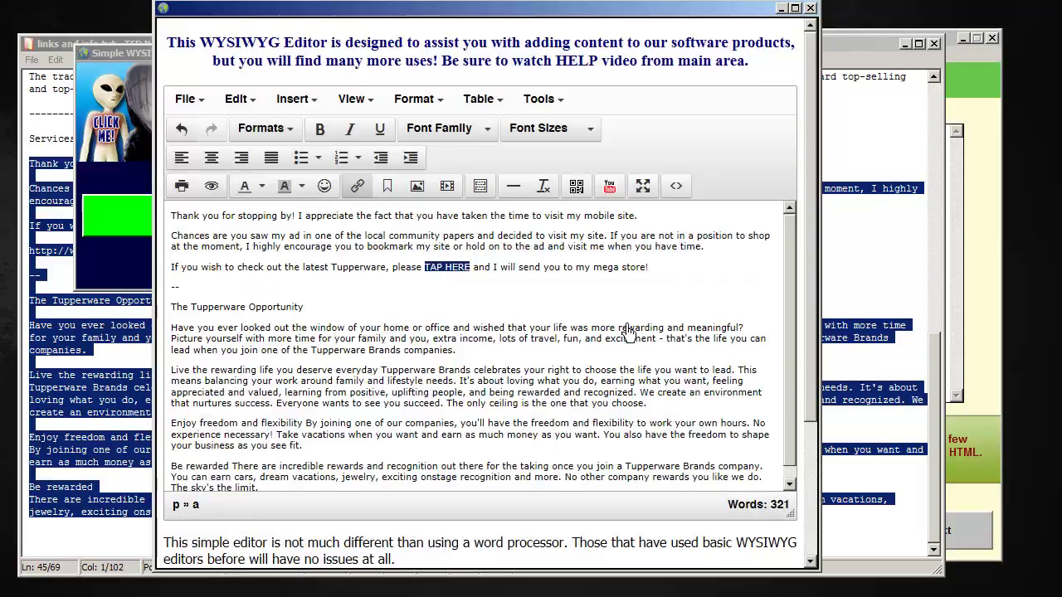
Make the words 'please TAP HERE' bold
left_click(542, 270)
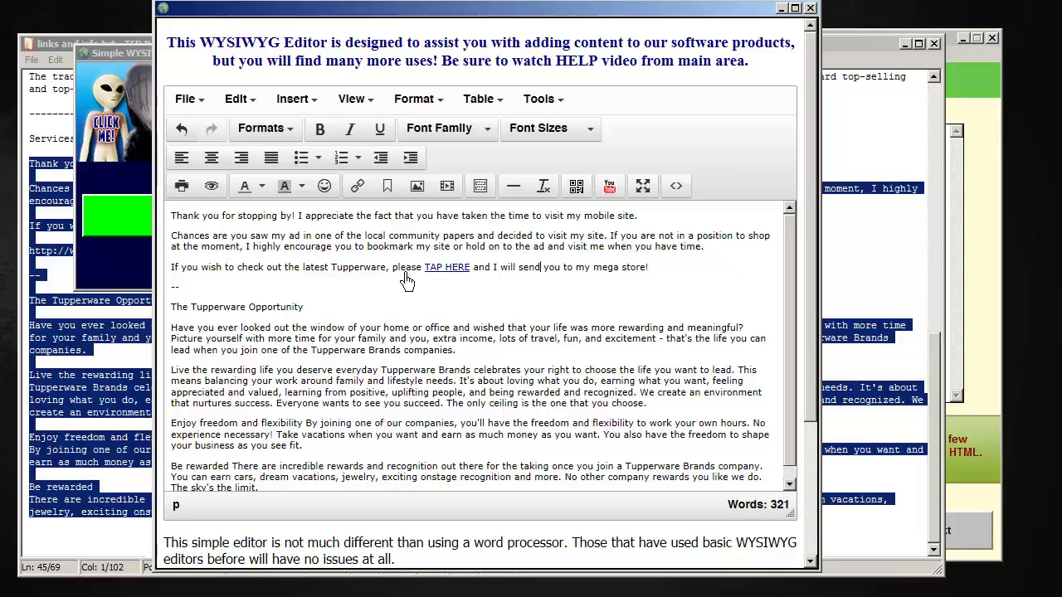
left_click_drag(394, 268, 469, 269)
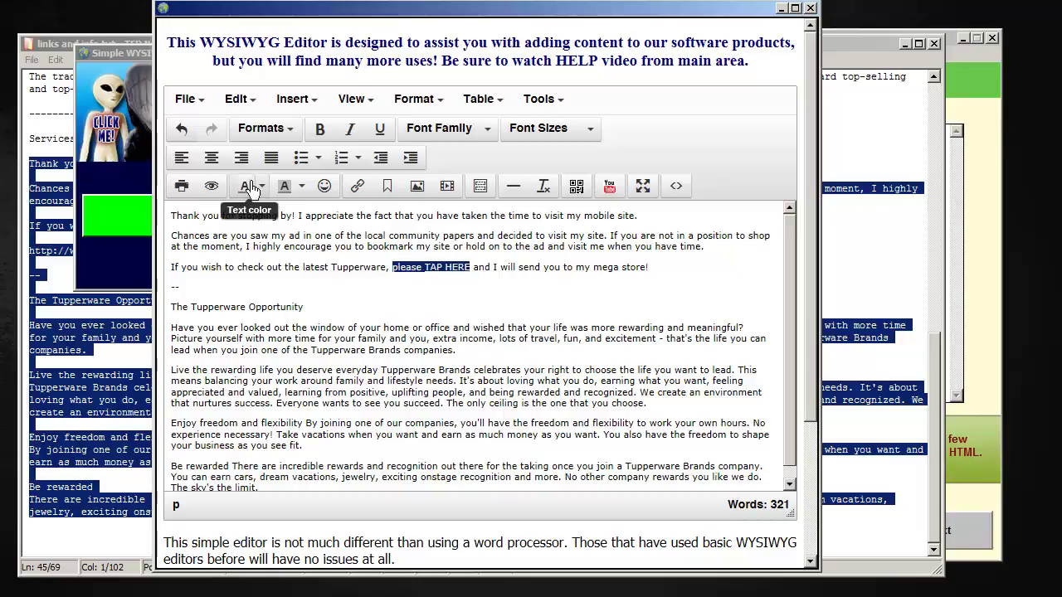
left_click(319, 130)
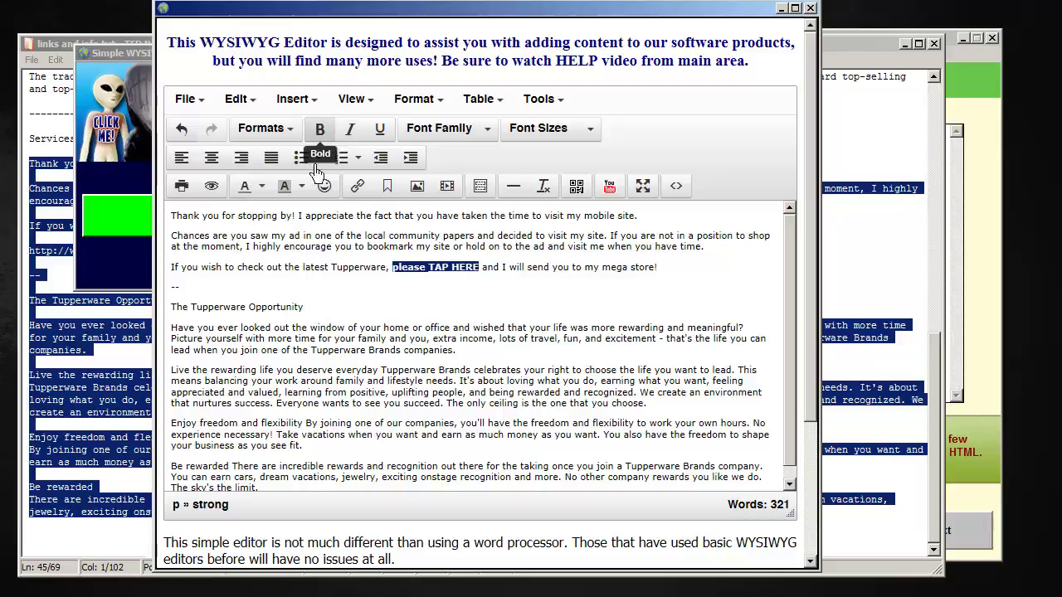
left_click(726, 285)
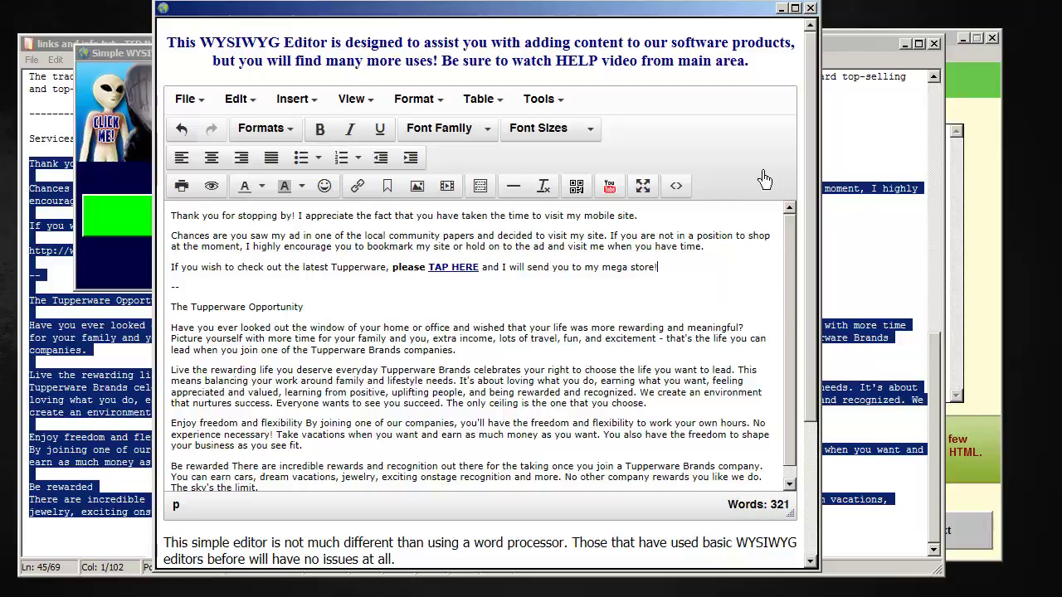
Copy the editor's HTML into QikMobi's services page content and advance to the about page
left_click(693, 200)
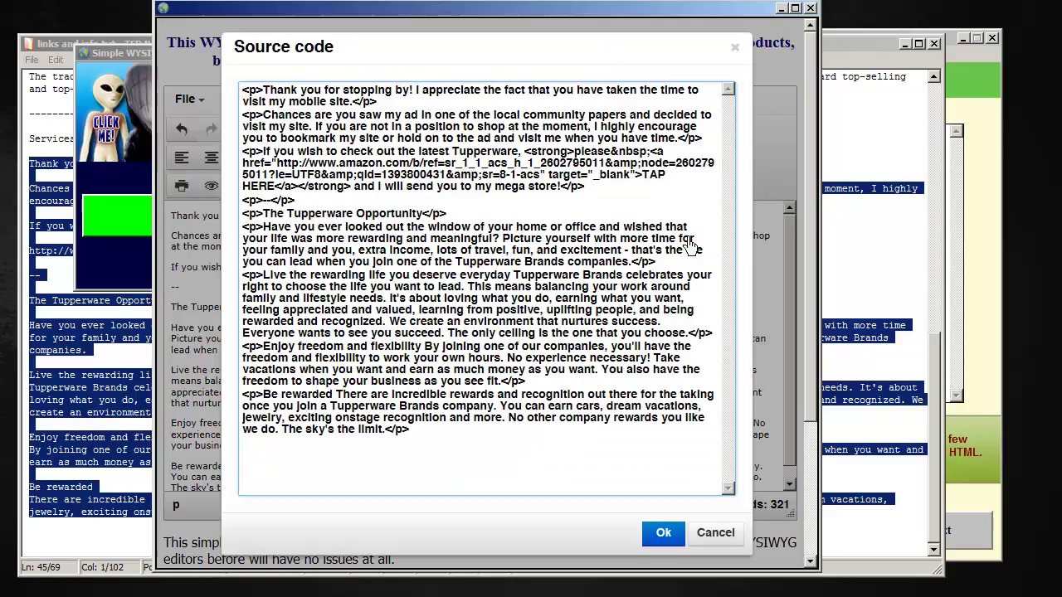
left_click_drag(427, 444, 356, 371)
left_click_drag(311, 287, 307, 81)
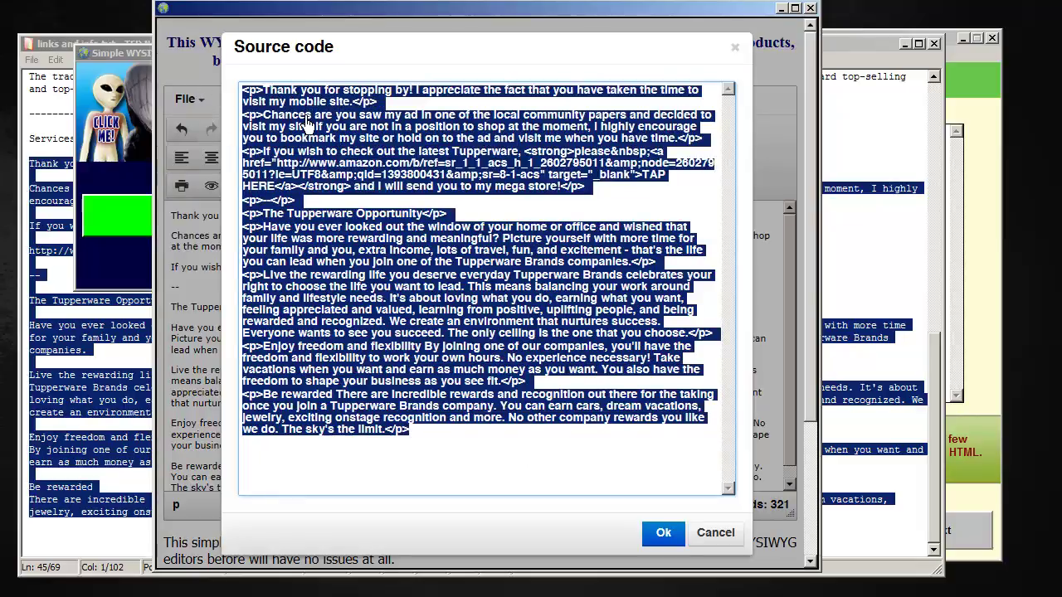
left_click(664, 533)
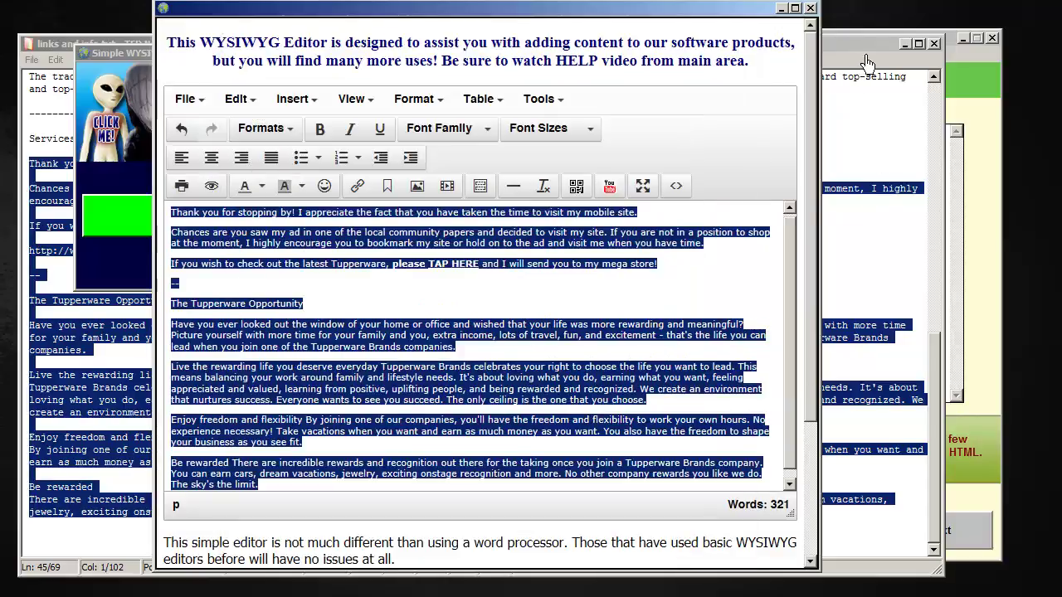
left_click(992, 69)
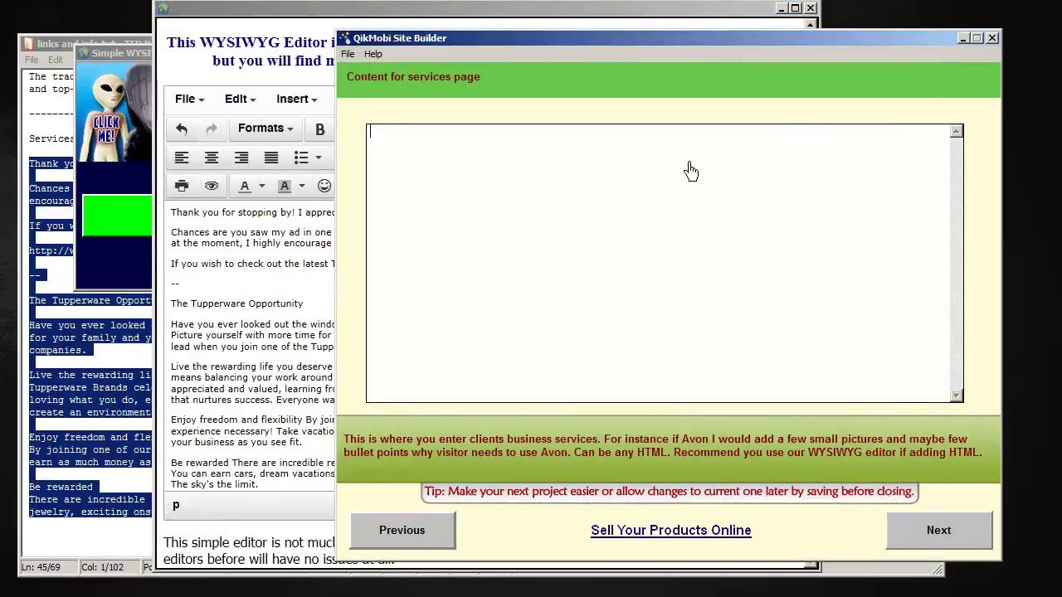
key("ctrl+v")
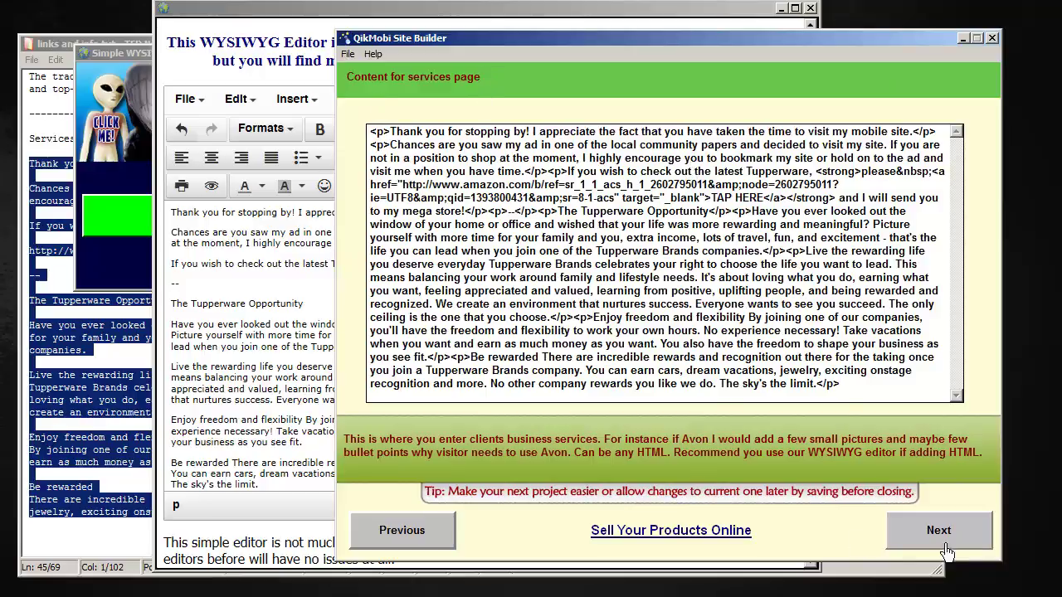
left_click(946, 549)
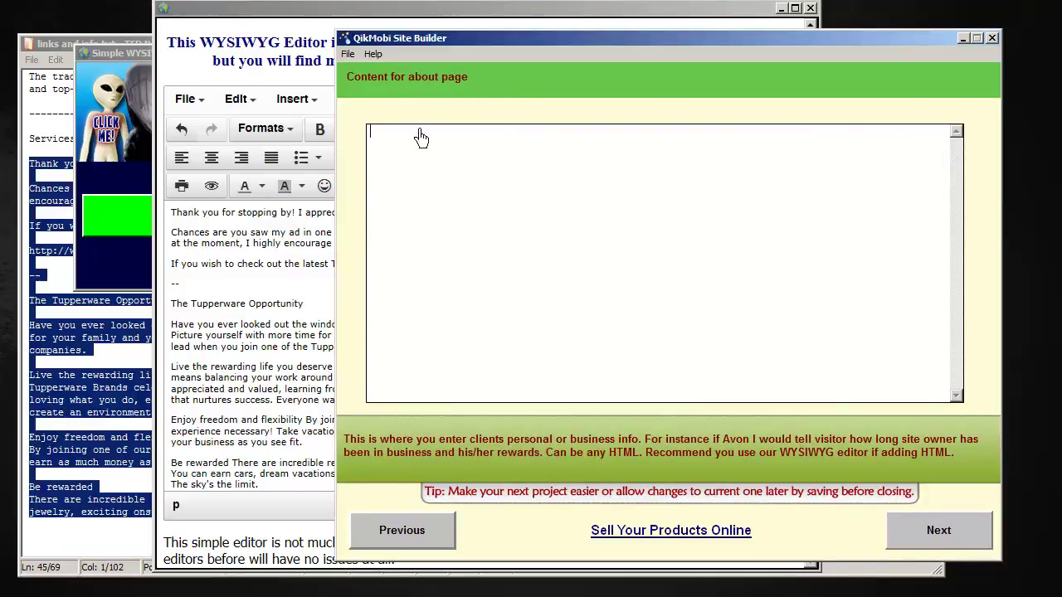
Copy the About paragraphs 'For over 60 years'…'organizations.' from TED Notepad, then return to the editor
left_click(71, 48)
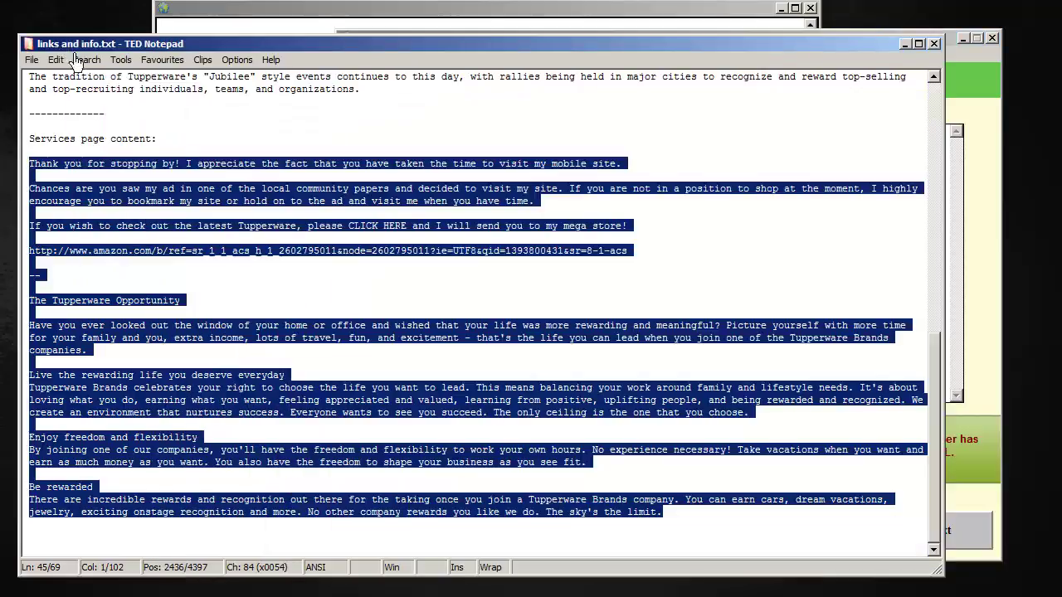
scroll(338, 272, "up", 6)
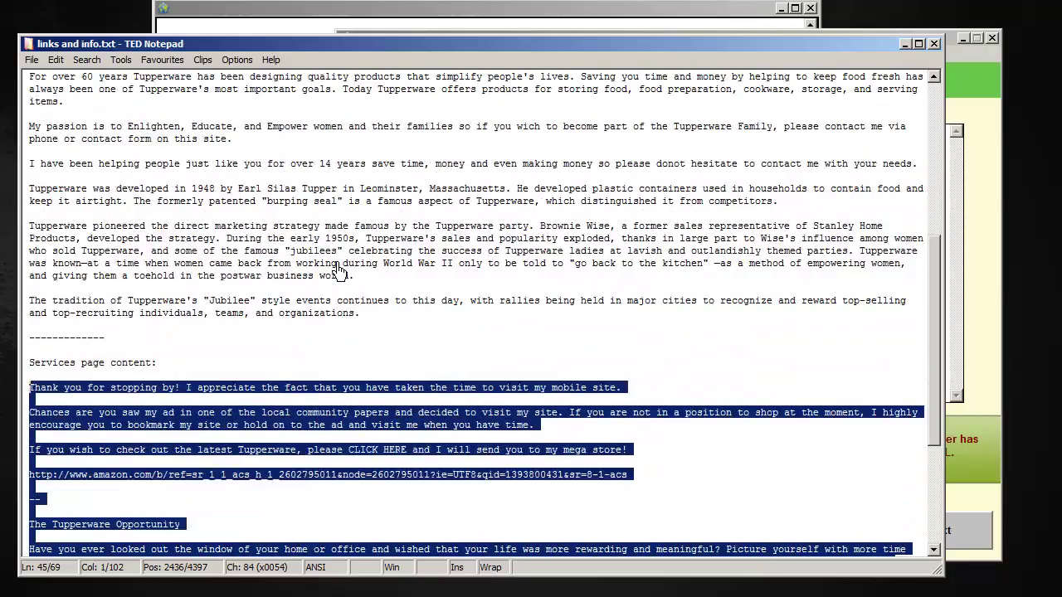
scroll(338, 272, "up", 2)
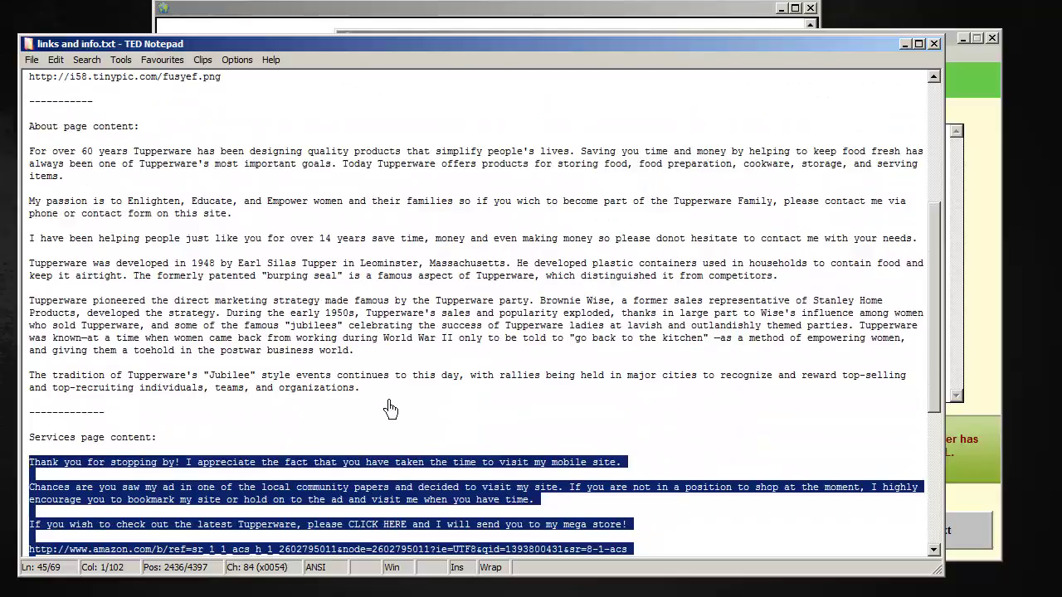
left_click_drag(387, 401, 27, 152)
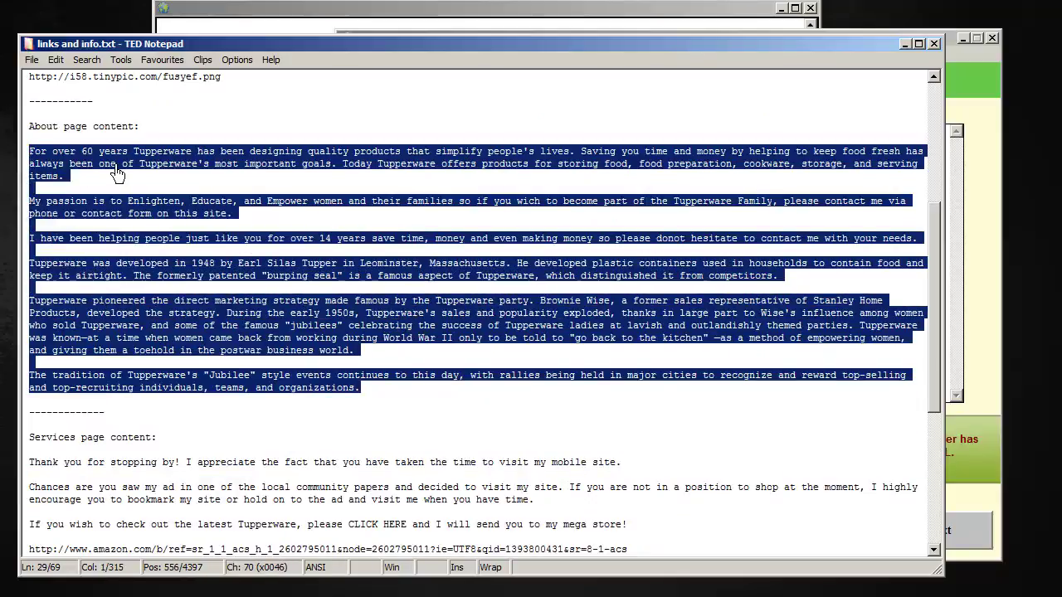
left_click(976, 71)
left_click(373, 17)
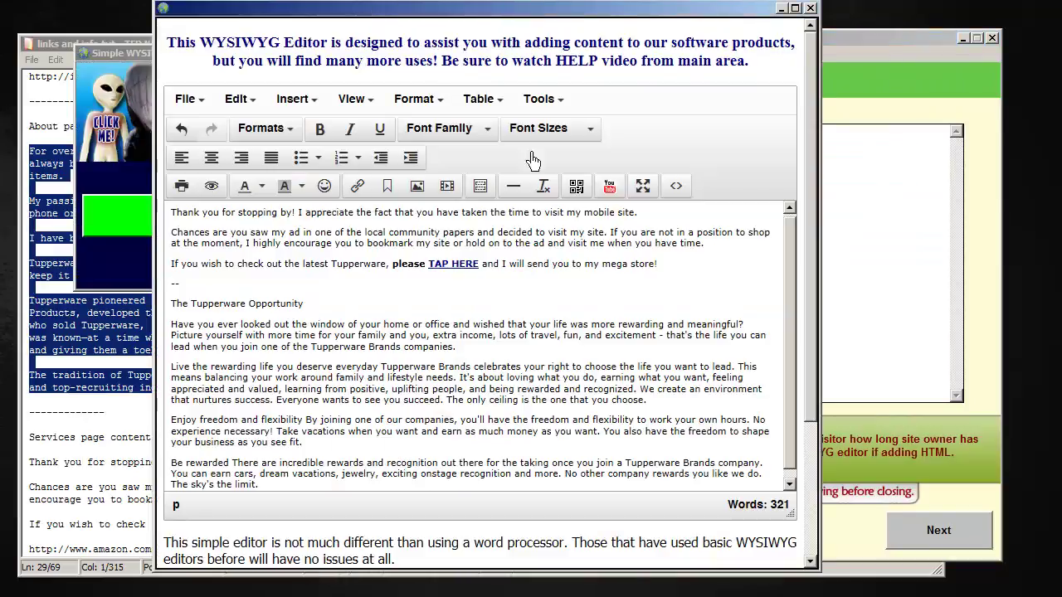
Replace the services HTML in source view with the pasted About text beginning 'For over 60 years'
left_click(685, 193)
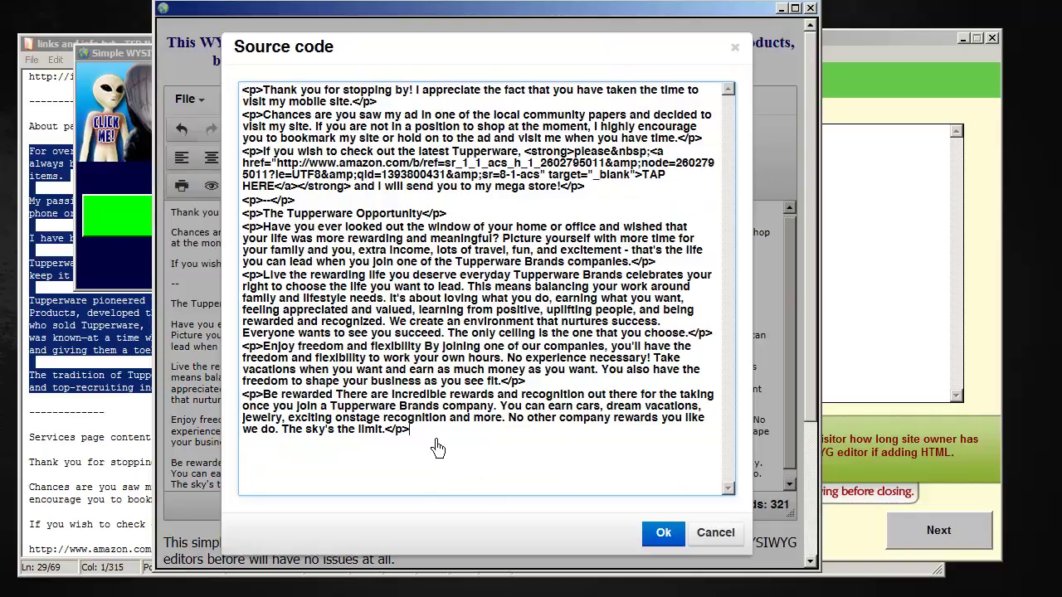
left_click_drag(433, 438, 182, 58)
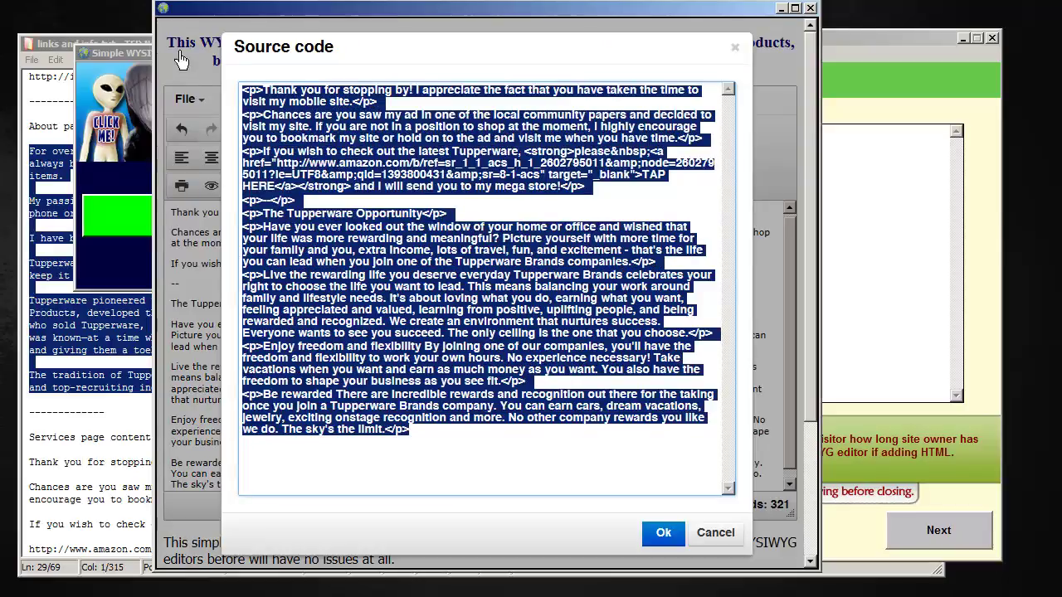
key("Delete")
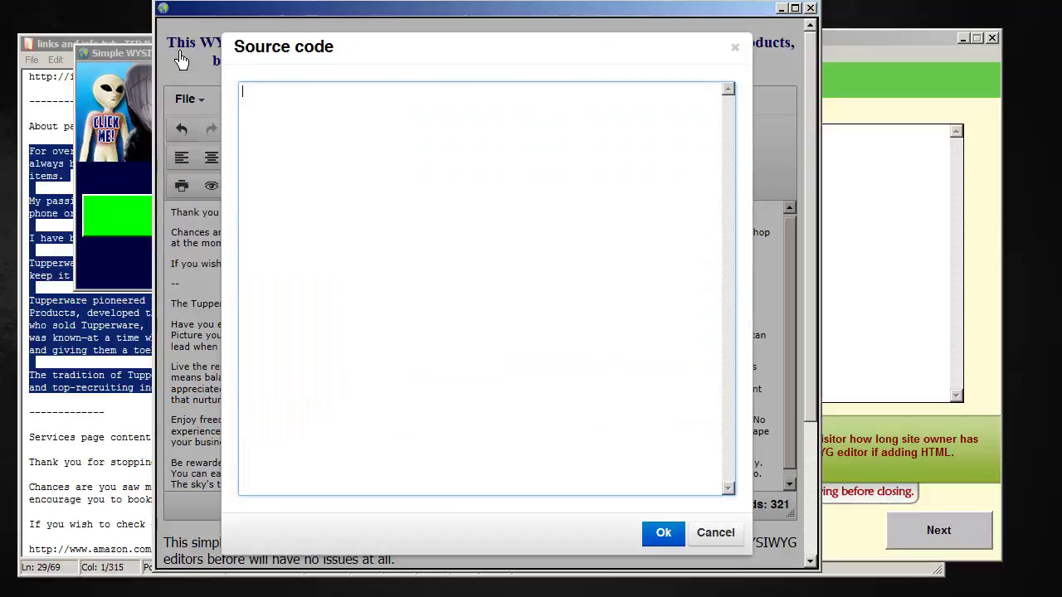
key("ctrl+v")
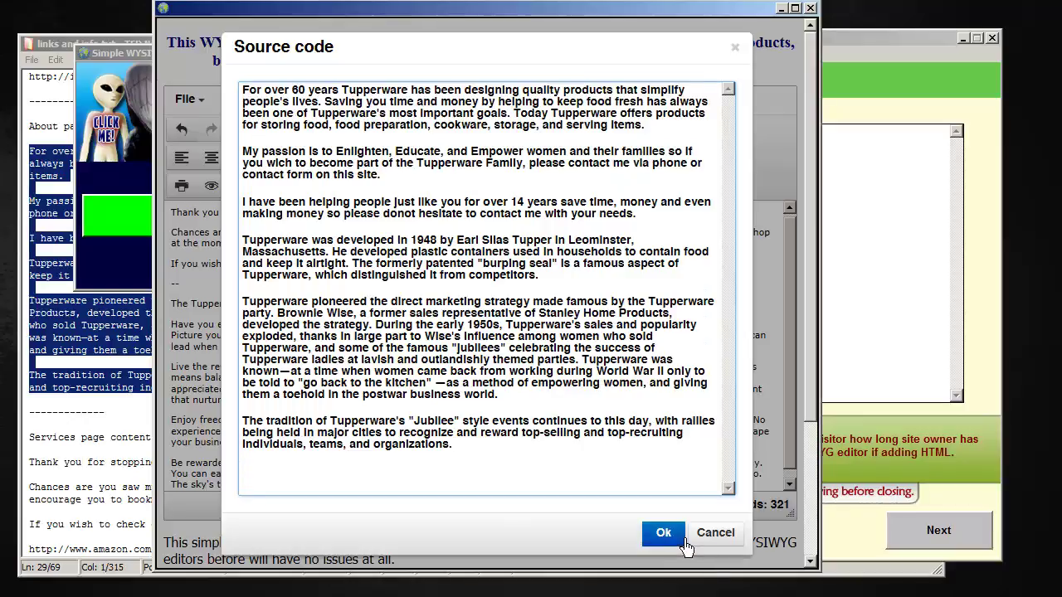
left_click(682, 539)
left_click(434, 249)
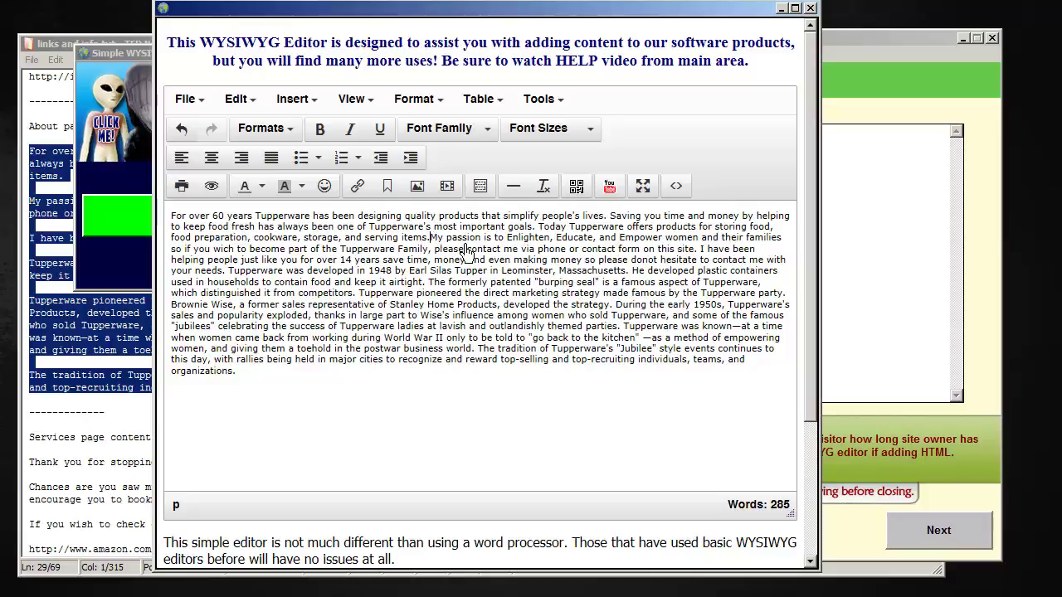
Add paragraph breaks at 'My passion', 'I have been helping', 'Tupperware was developed' and 'The tradition'
key("Return")
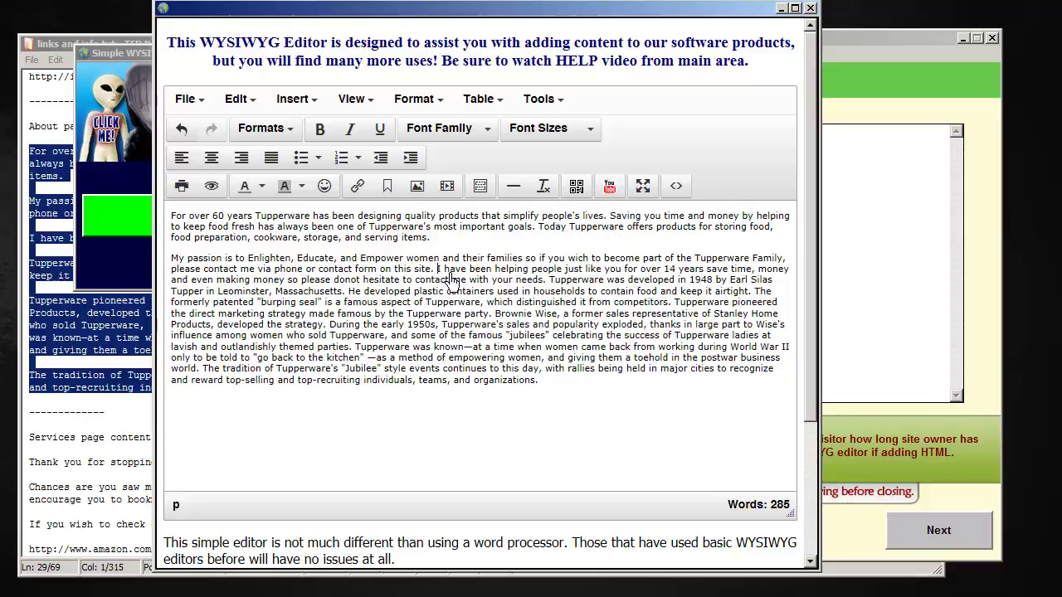
key("Return")
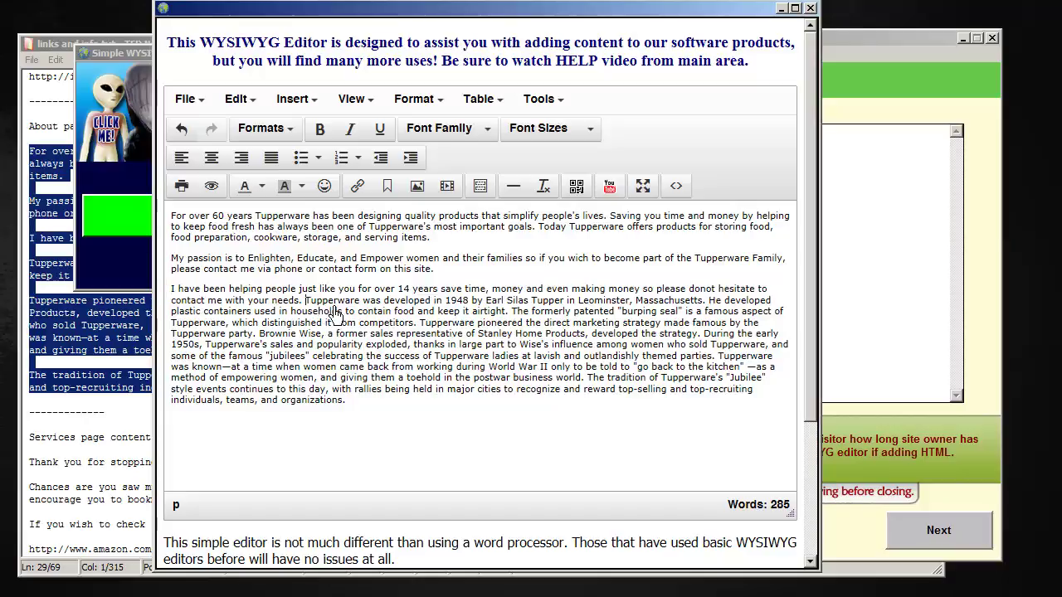
key("Return")
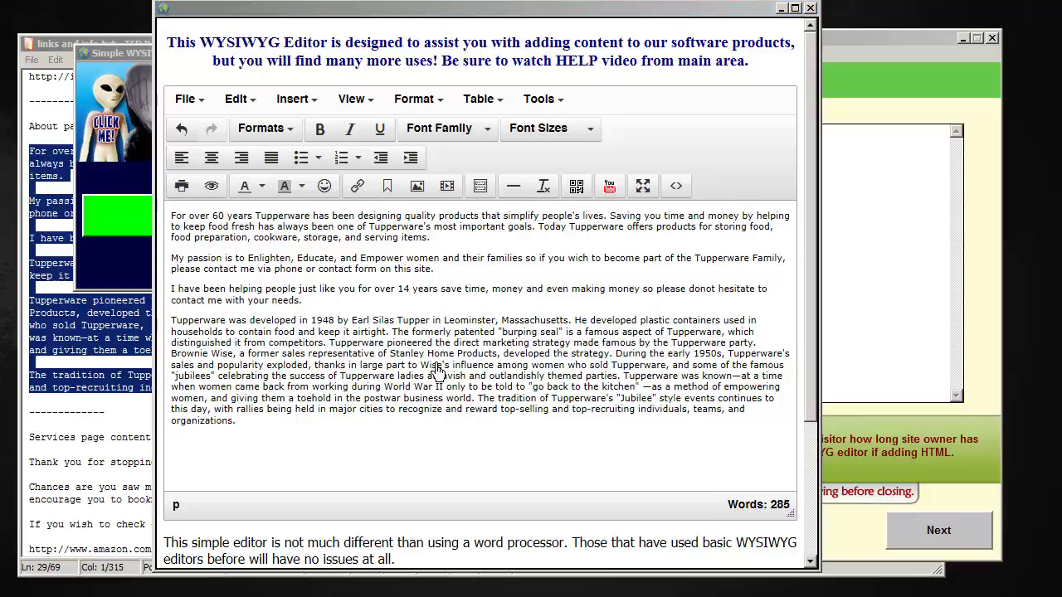
left_click(488, 402)
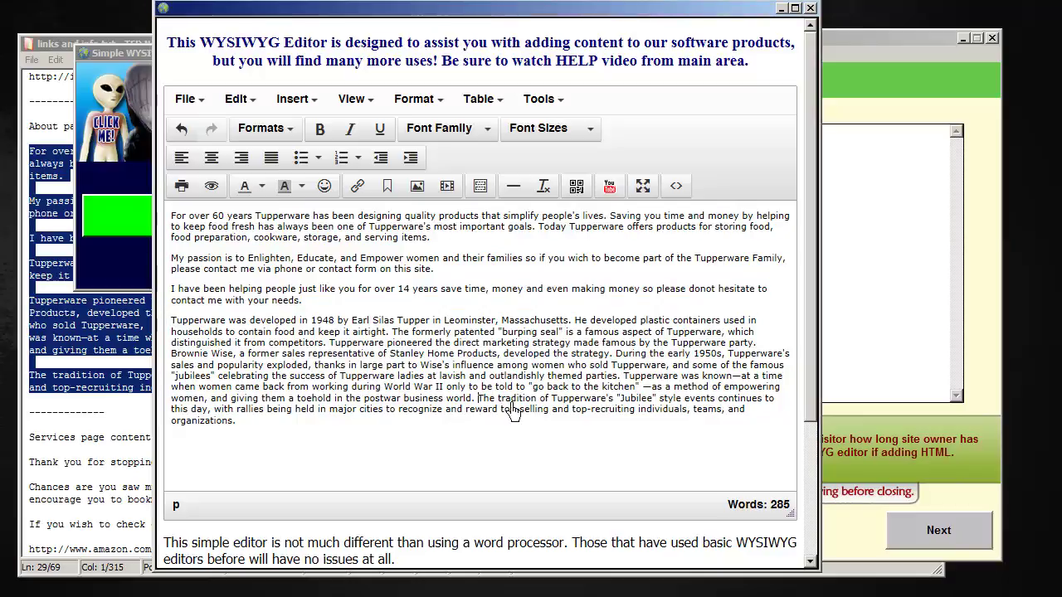
key("Return")
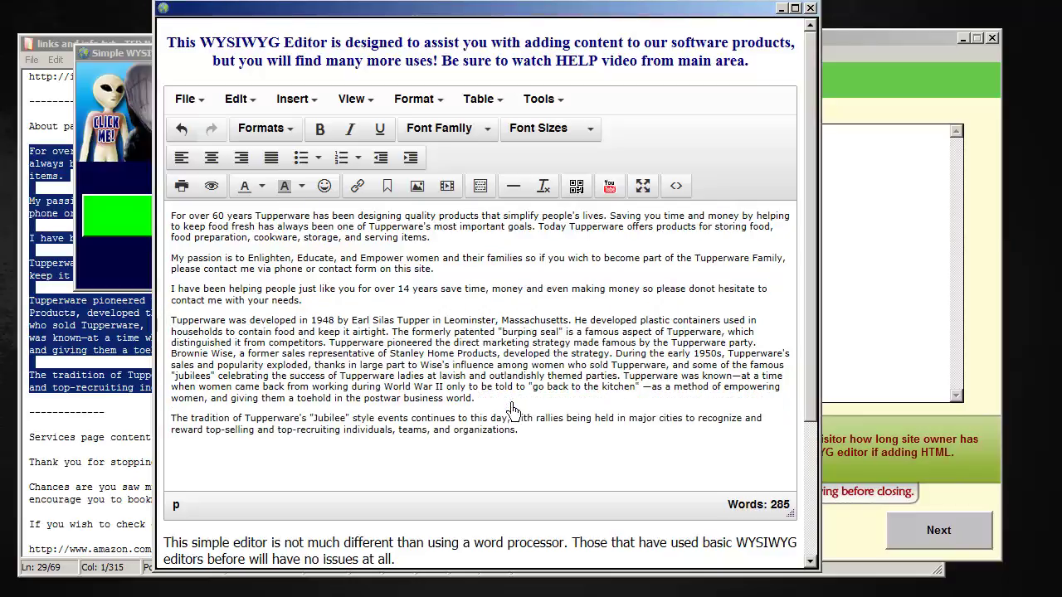
left_click(528, 425)
left_click(677, 187)
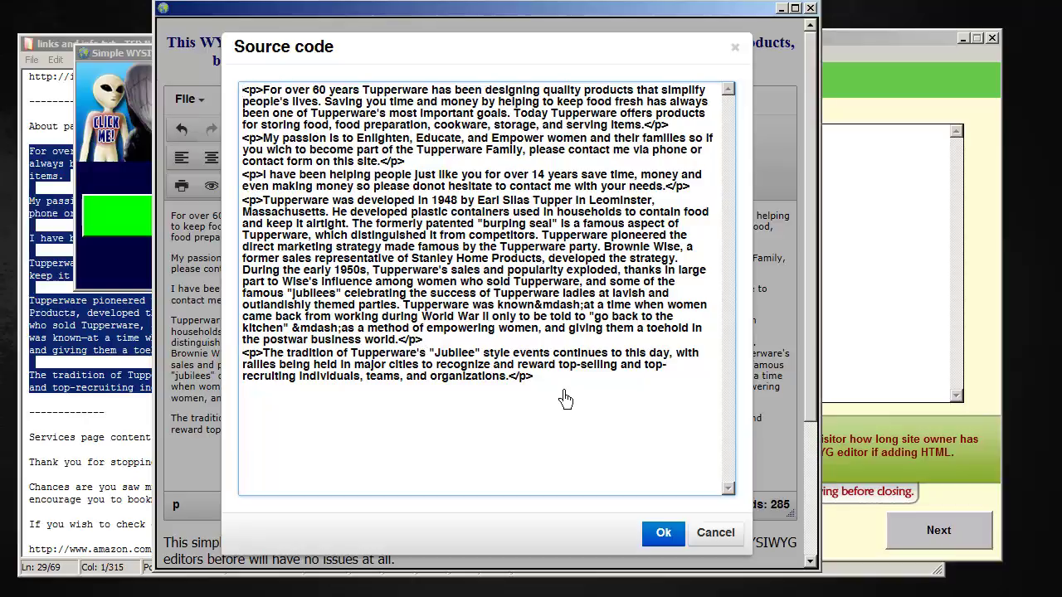
Copy all the About HTML source and switch back to QikMobi's about page step
left_click_drag(529, 373, 171, 65)
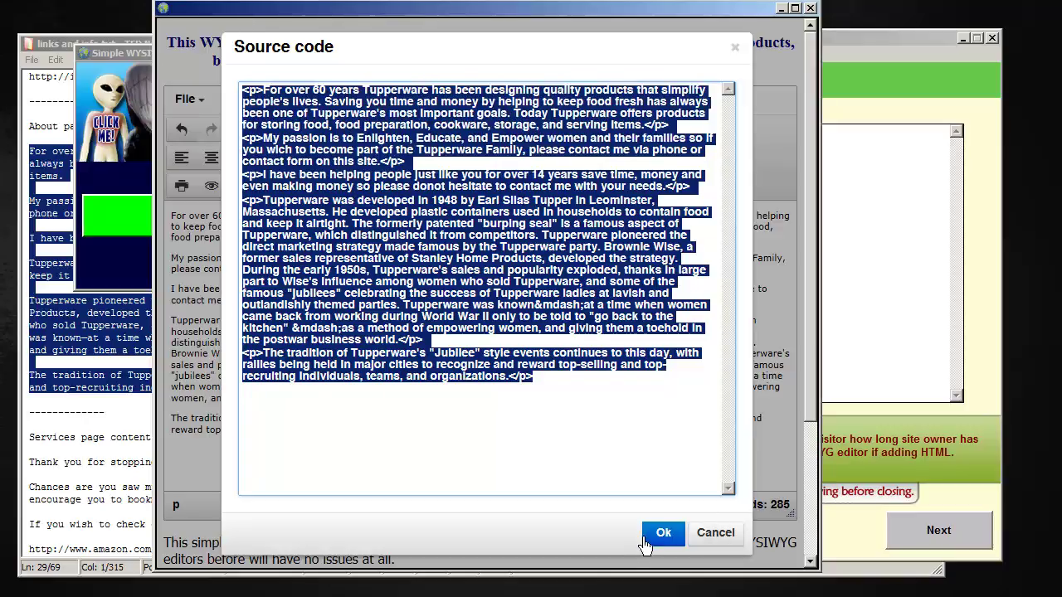
left_click(672, 534)
left_click(882, 53)
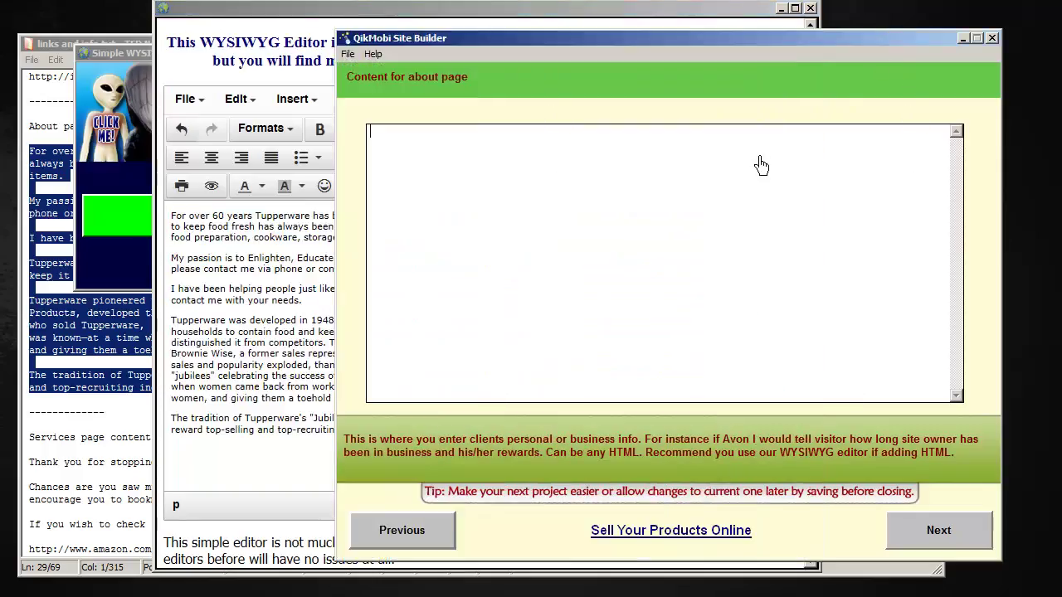
Paste the About HTML into the about page content box and continue
type("<p>For over 60 years Tupperware has been designing quality products that simplify people's lives. Saving you time and money by helping to keep food fresh has always been one of Tupperware's most important goals. Today Tupperware offers products for storing food, food preparation, cookware, storage, and serving items.</p><p>My passion is to Enlighten, Educate, and Empower women and their families so if you wich to become part of the Tupperware Family, please contact me via phone or contact form on this site.</p><p>I have been helping people just like you for over 14 years save time, money and even making money so please donot hesitate to contact me with your needs.</p><p>Tupperware was developed in 1948 by Earl Silas Tupper in Leominster, Massachusetts. He developed plastic containers used in households to contain food and keep it airtight. The formerly patented \"burping seal\" is a famous aspect of Tupperware, which distinguished it from competitors. Tupperware pioneered the direct marketing strategy made famous by the Tupperware party. Brownie Wise, a former sales representative of Stanley Home Products, developed the strategy. During the early 1950s, Tupperware's sales and popularity exploded, thanks in large part to Wise's influence among women who sold Tupperware, and some of the famous \"jubilees\" celebrating the success of Tupperware ladies at lavish and outlandishly themed parties. Tupperware was known&mdash;at a time when women came back from working during World War II only to be told to \"go back to the kitchen\" &mdash;as a method of empowering women, and giving them a toehold in the postwar business world.</p><p>The tradition of Tupperware's \"Jubilee\" style events continues to this day, with rallies being held in major cities to recognize and reward top-selling and top-recruiting individuals, teams, and organizations.</p>")
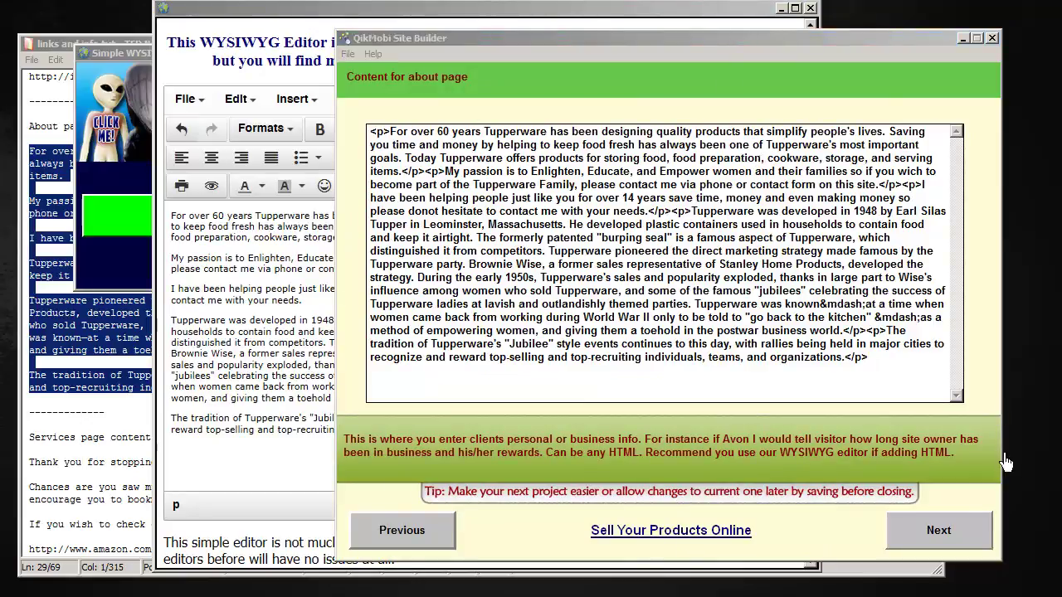
left_click(962, 524)
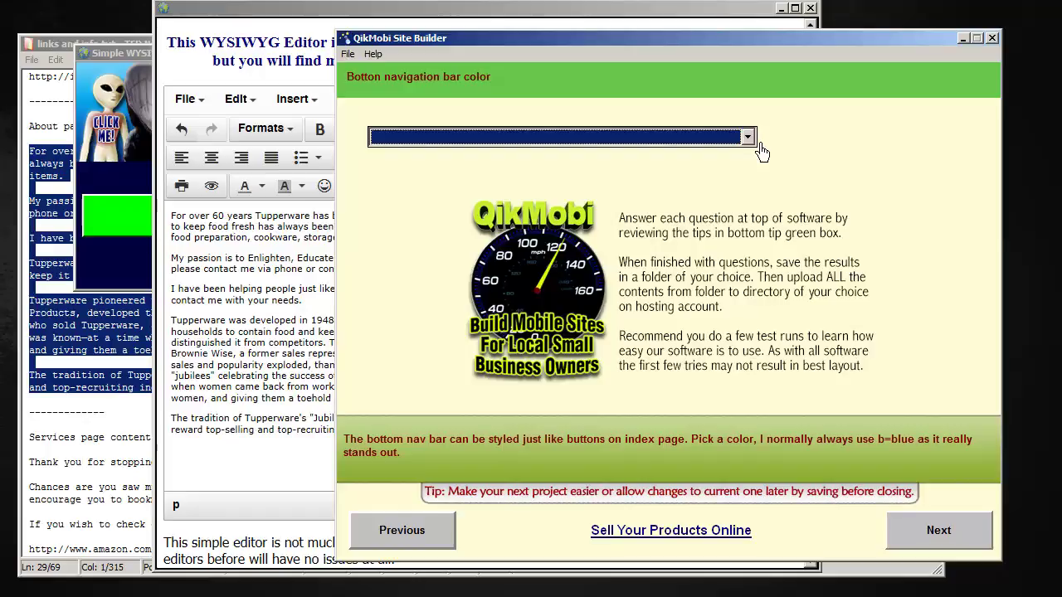
Choose colour option 'f' for the bottom navigation bar and continue
left_click(758, 144)
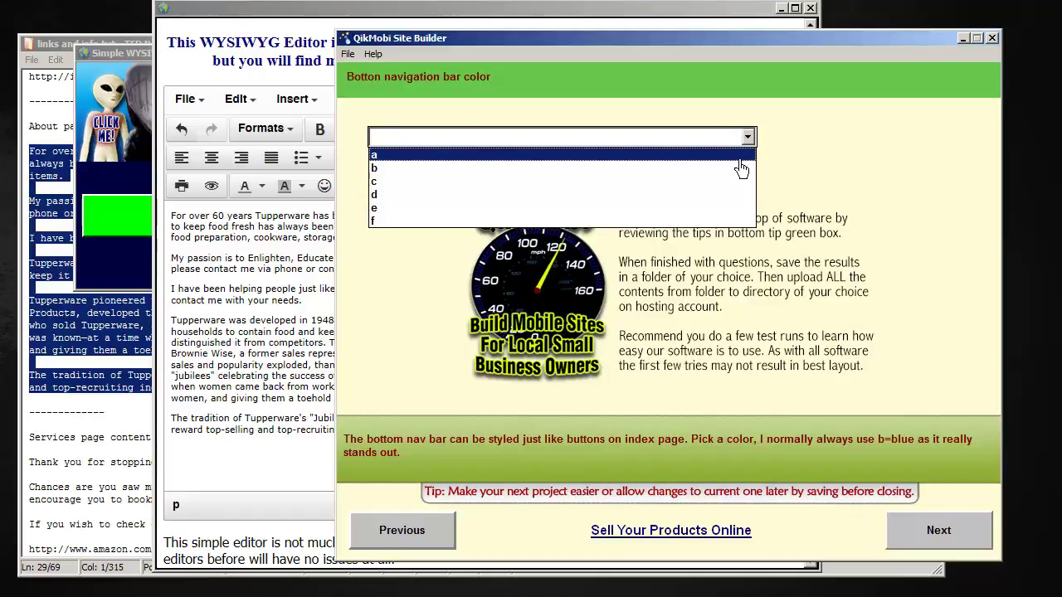
left_click(405, 221)
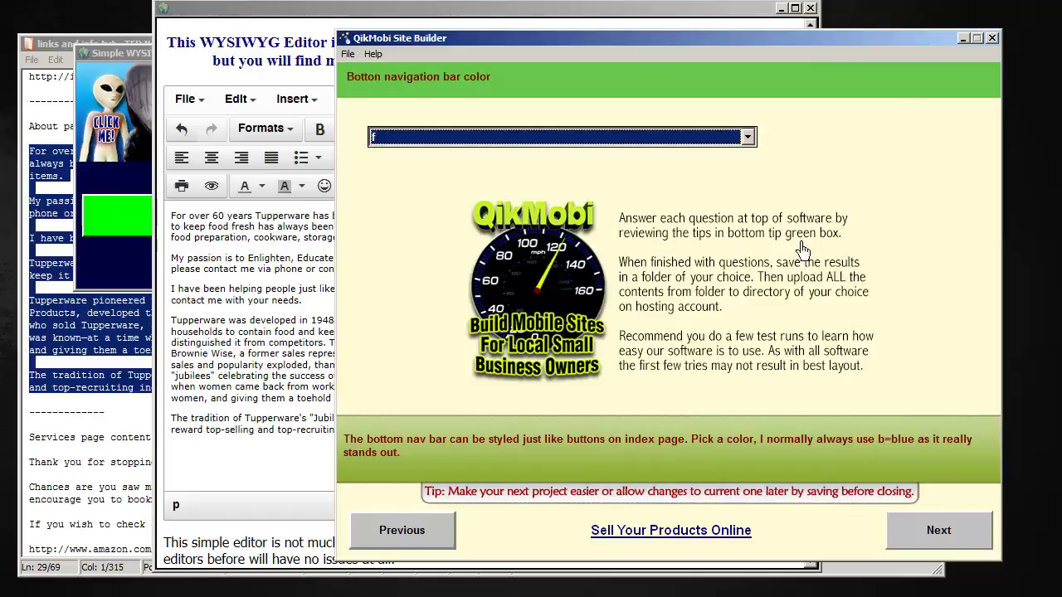
left_click(977, 536)
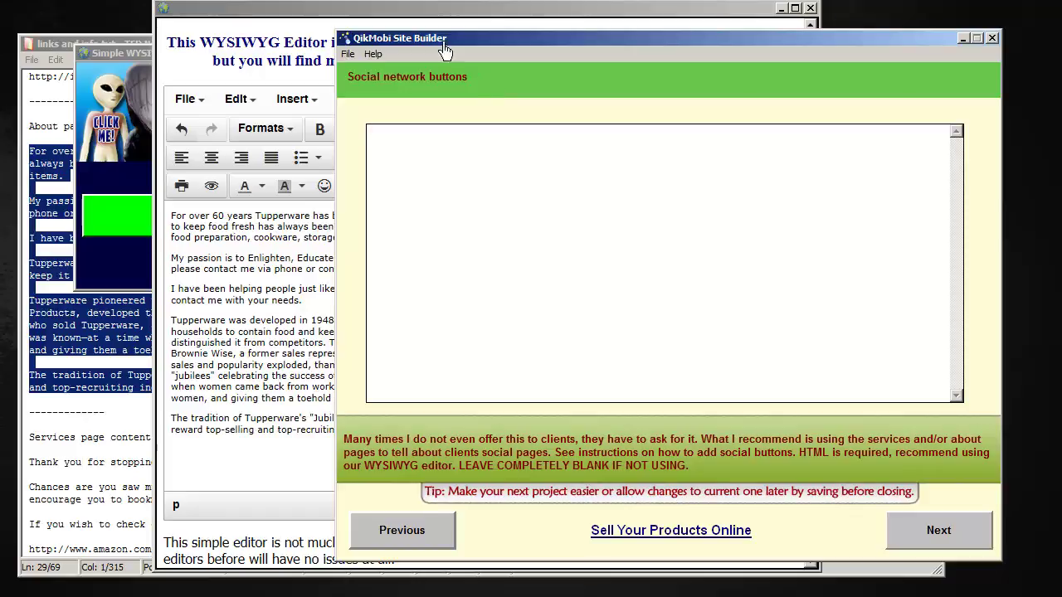
Delete all the About HTML in the editor's source view, leaving 0 words
left_click(362, 21)
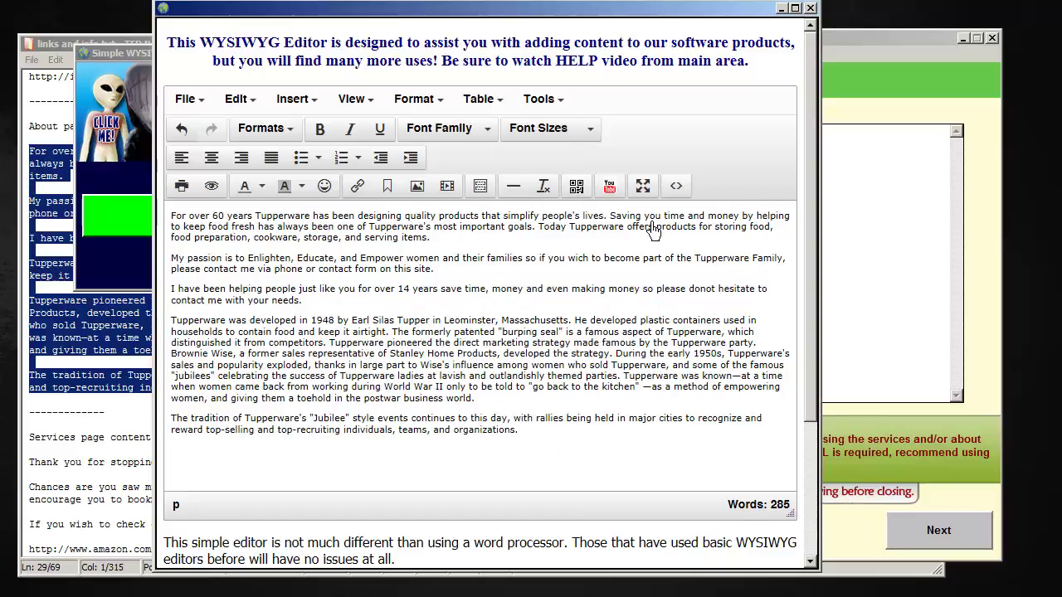
left_click(676, 186)
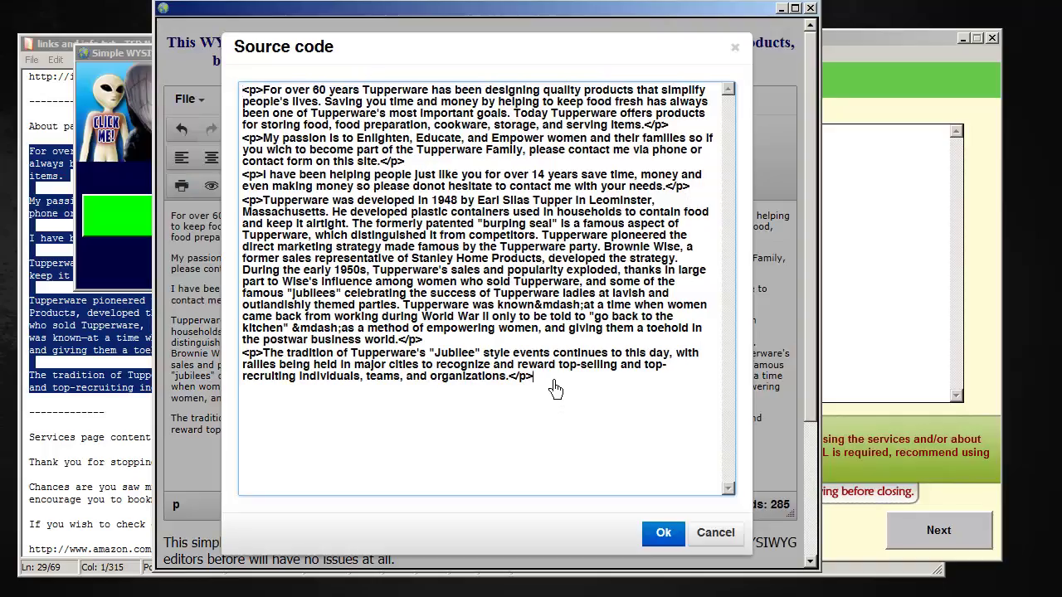
left_click_drag(533, 378, 215, 83)
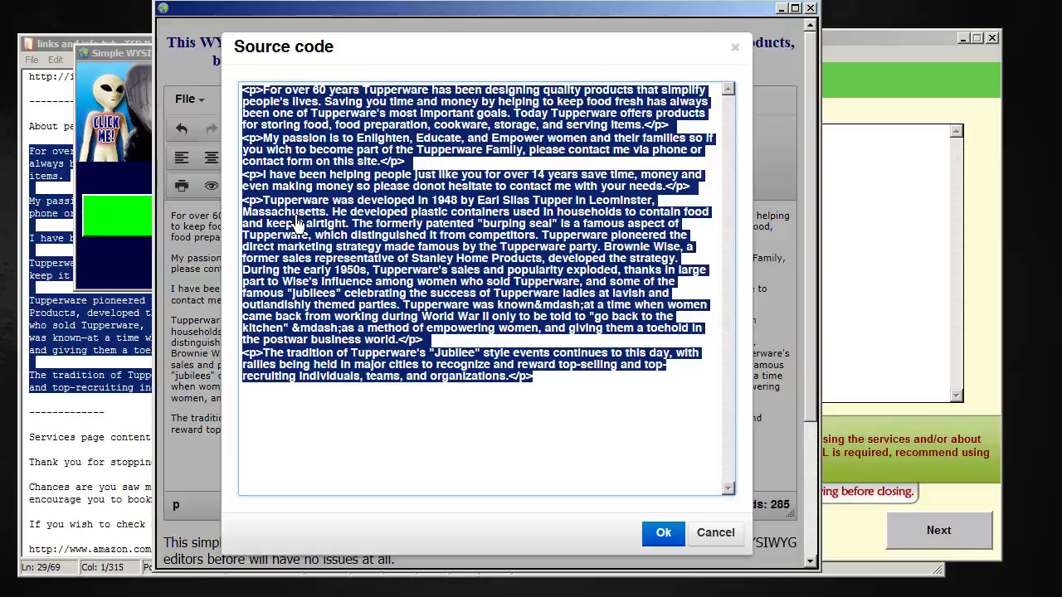
key("Delete")
left_click(665, 532)
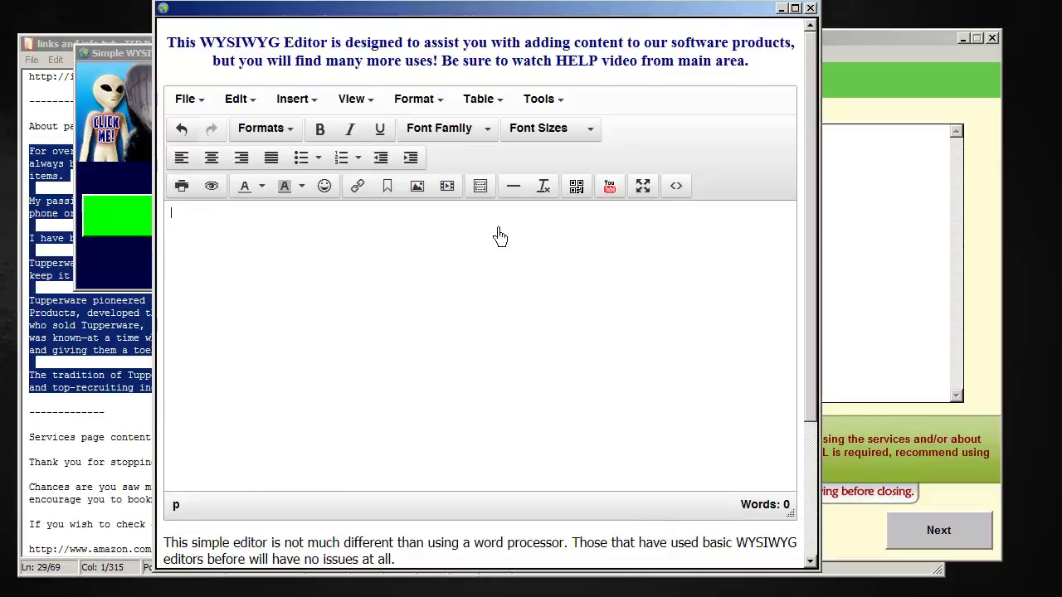
Insert the Social Icons template with Facebook, Twitter and LinkedIn icons into the editor page
left_click(480, 187)
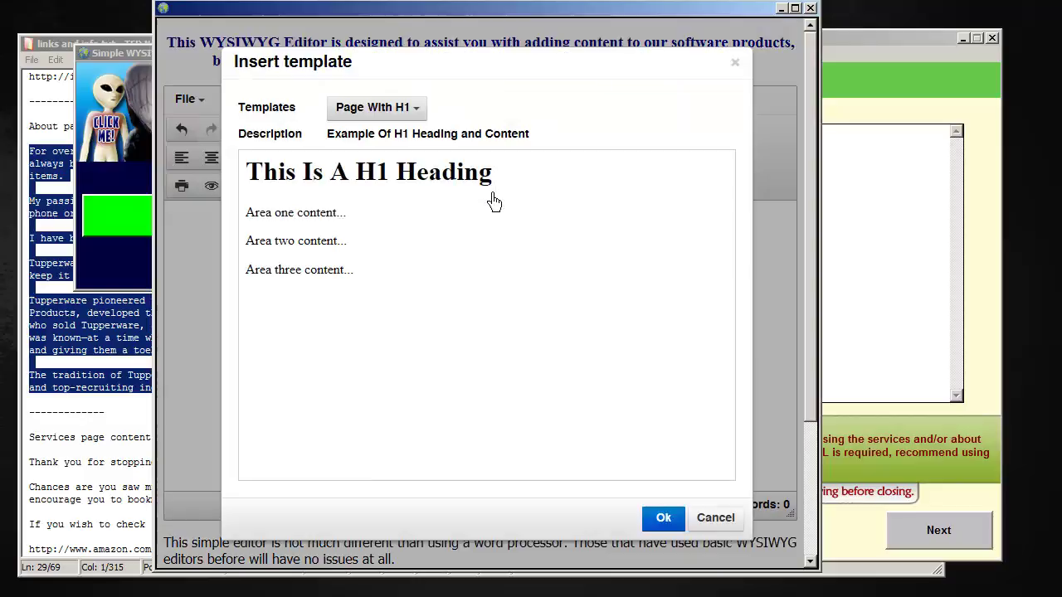
left_click(422, 110)
left_click(394, 259)
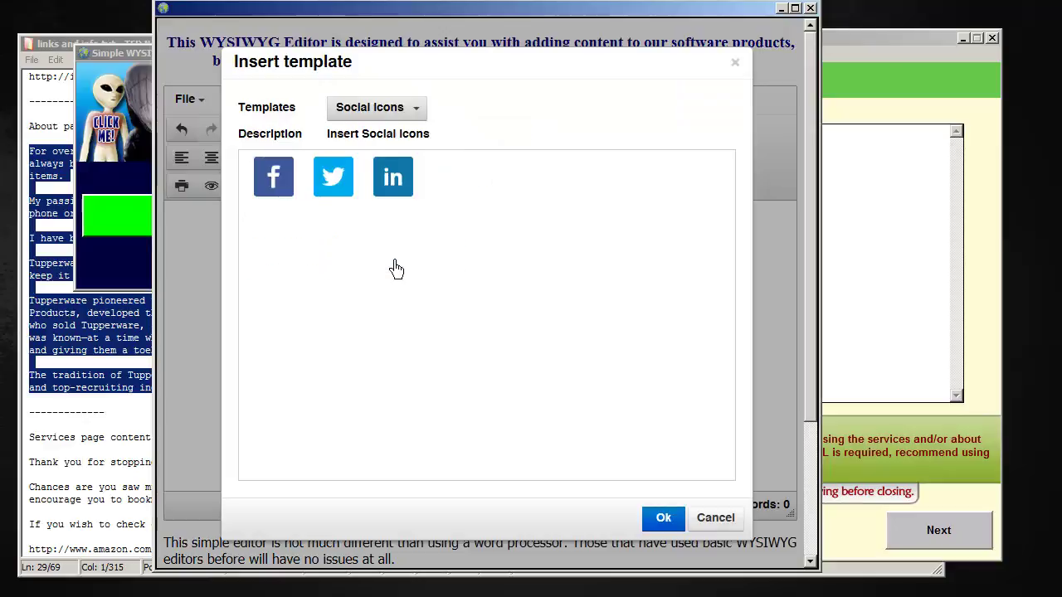
left_click(662, 520)
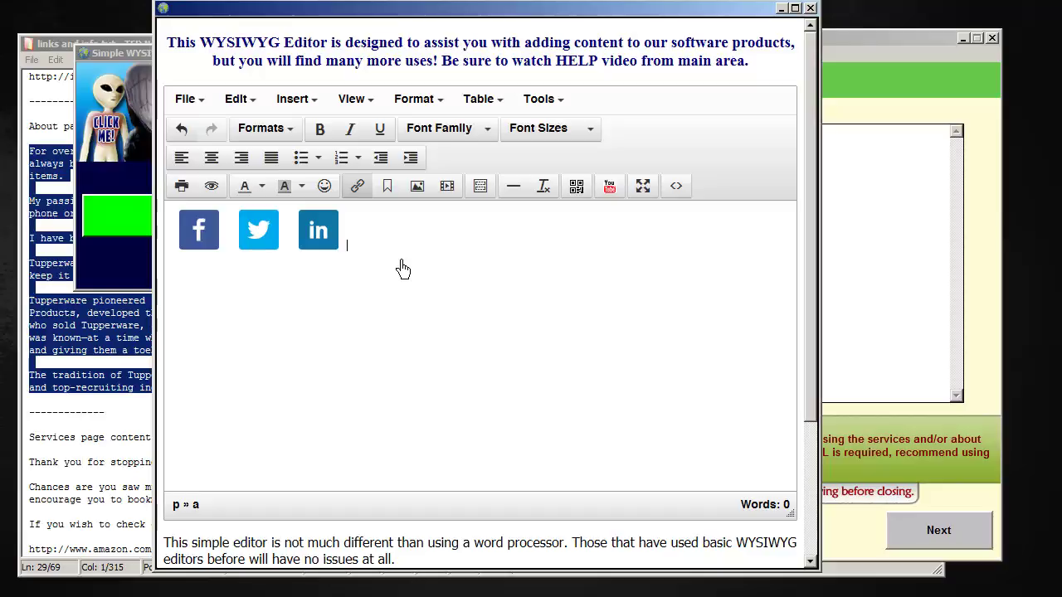
scroll(465, 216, "down", 1)
scroll(693, 112, "up", 1)
left_click(691, 204)
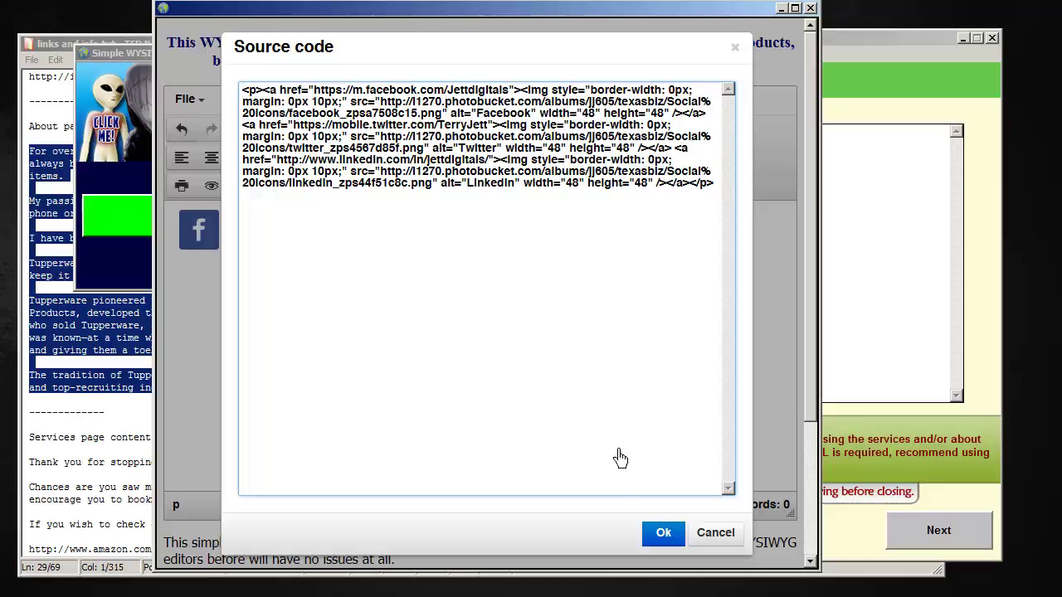
left_click(665, 533)
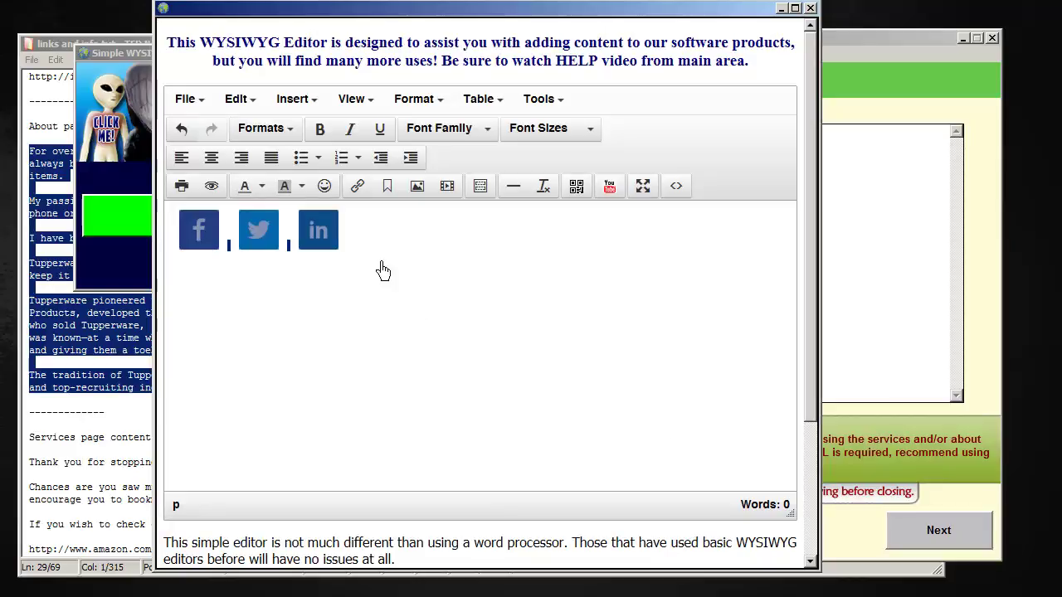
left_click(249, 247)
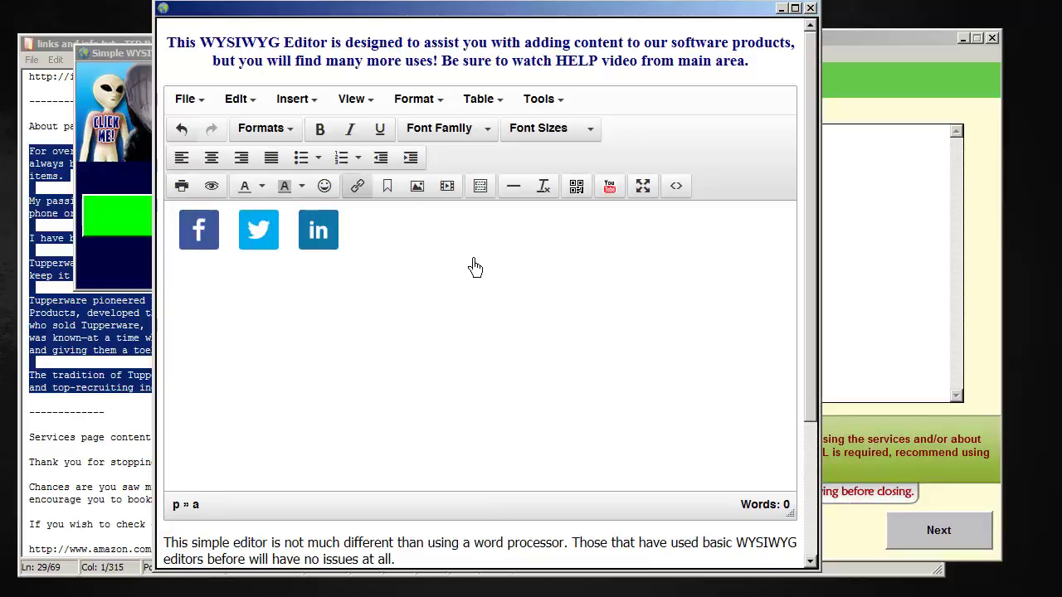
left_click(213, 243)
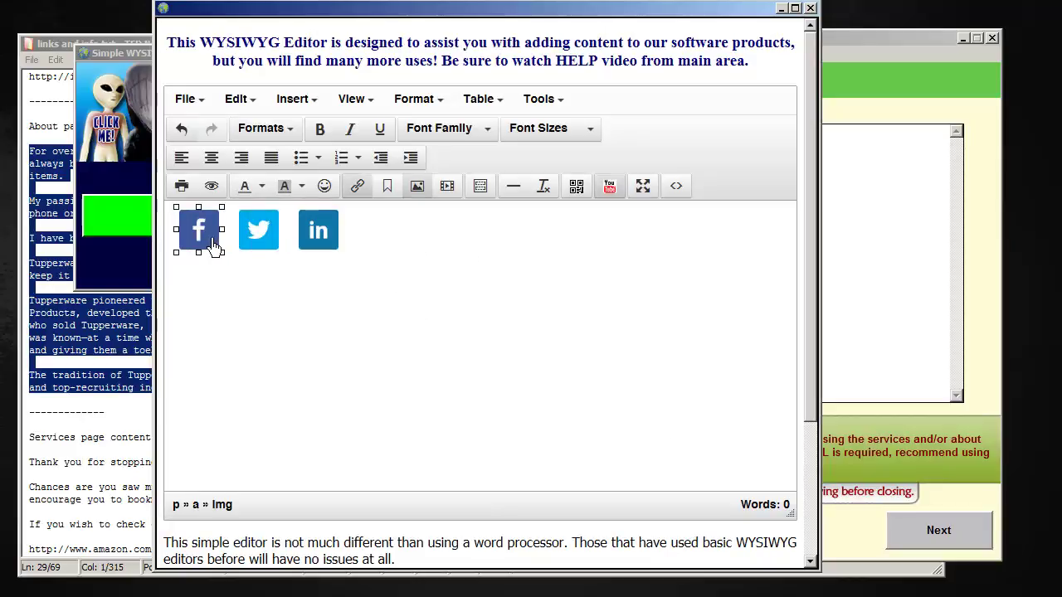
left_click(416, 187)
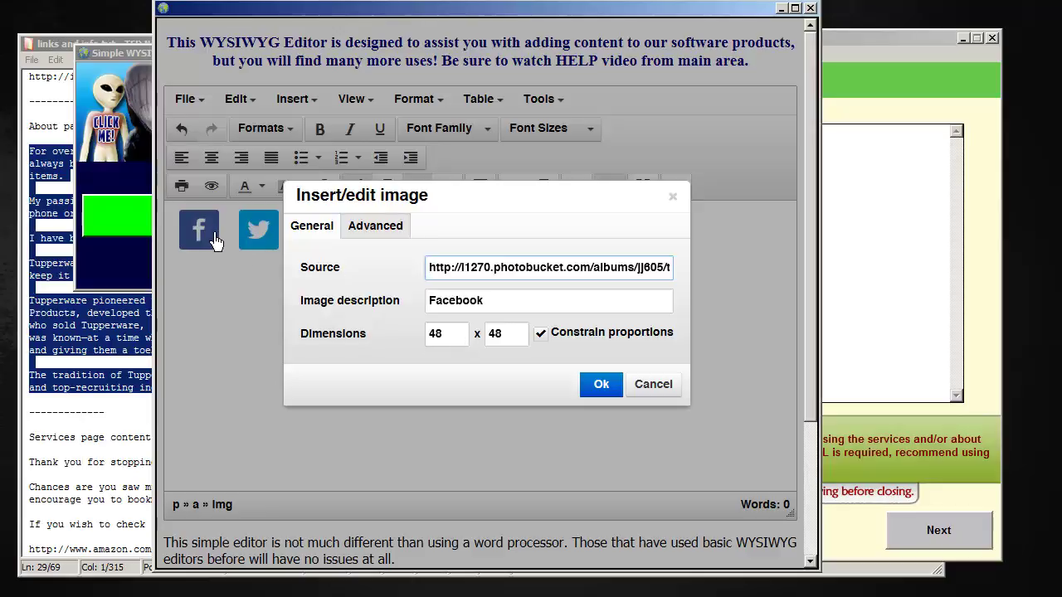
left_click(385, 234)
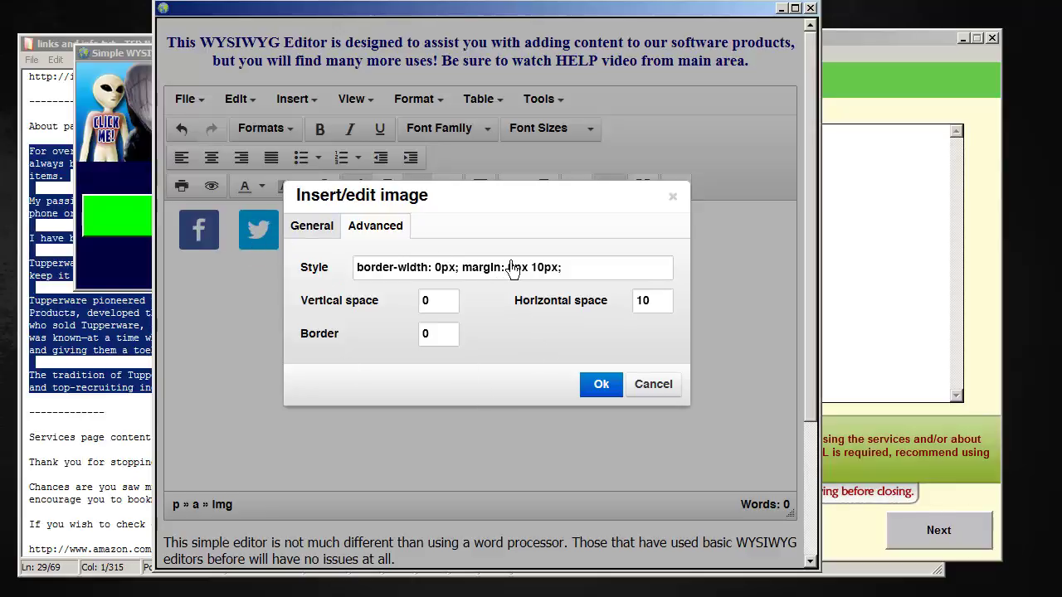
left_click(671, 310)
left_click(606, 386)
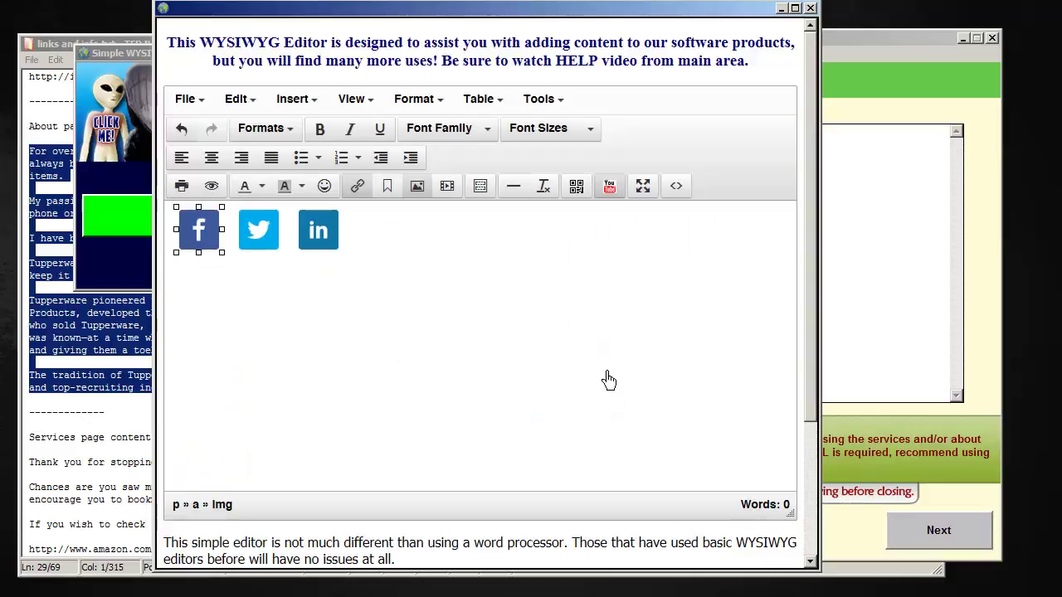
Select all of the social icons' HTML in the editor's source view
left_click(684, 194)
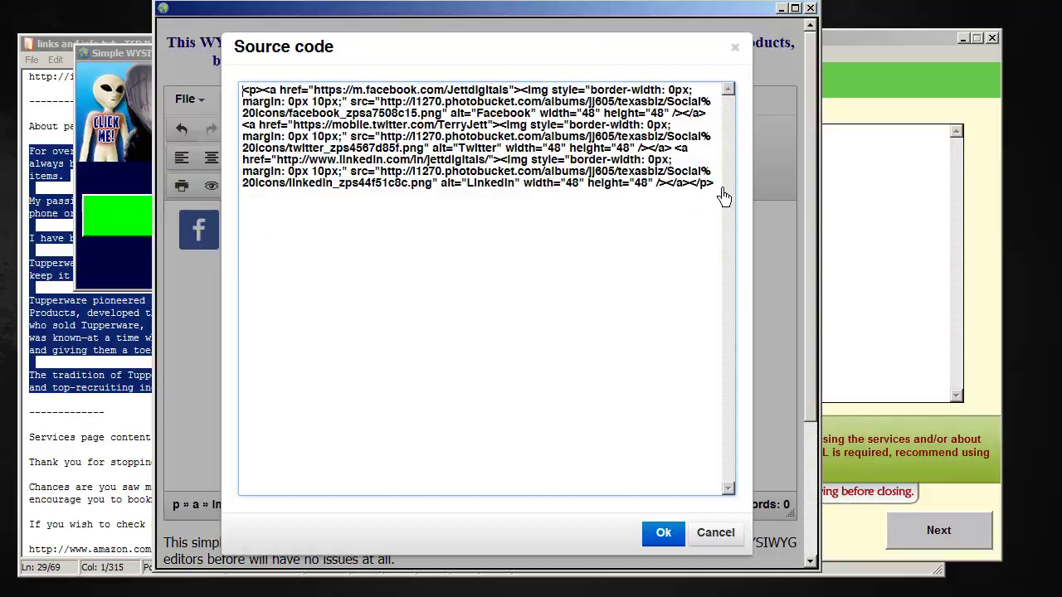
left_click_drag(718, 186, 190, 93)
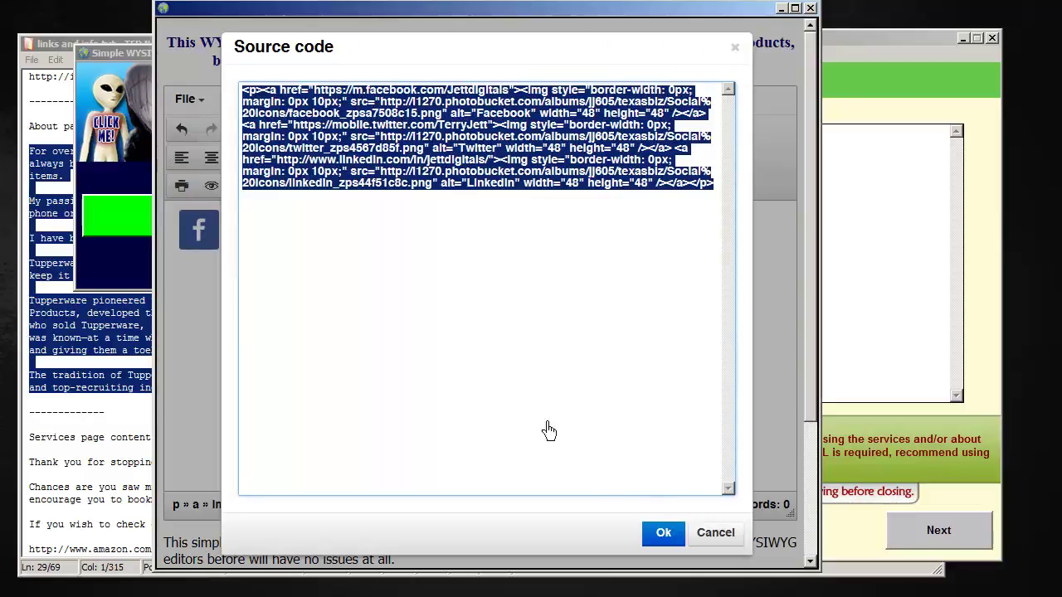
left_click(675, 540)
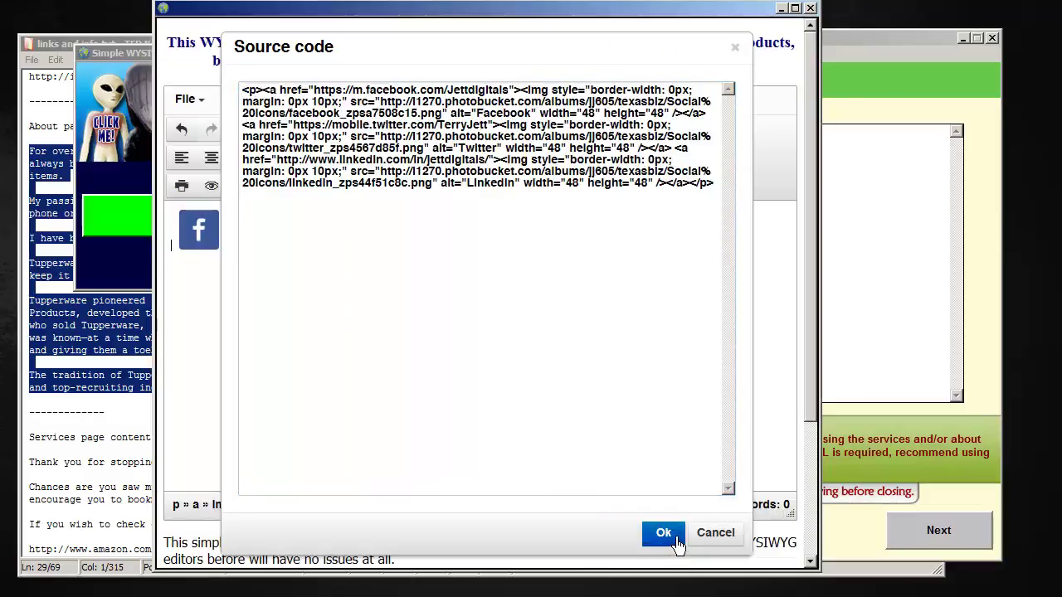
left_click(674, 543)
Paste the icon HTML into the wizard's social network buttons box and go to the links step
left_click(881, 55)
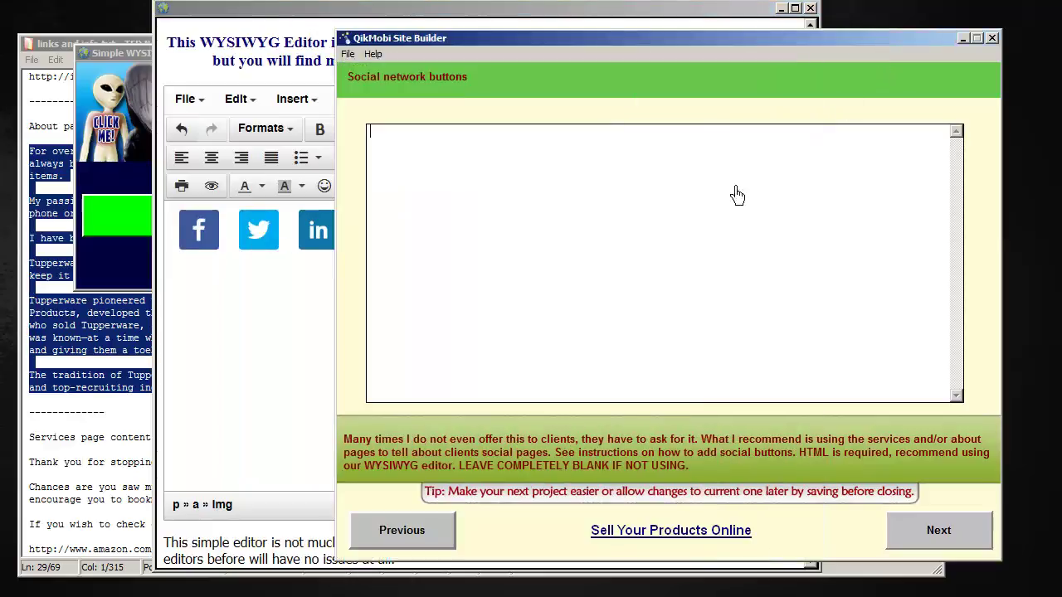
type("<p><a href=\"https://m.facebook.com/Jettdigitals\"><img style=\"border-width: 0px; margin: 0px 10px;\" src=\"http://i1270.photobucket.com/albums/jj605/texasbiz/Social%20Icons/facebook_zpsa7508c15.png\" alt=\"Facebook\" width=\"48\" height=\"48\" /></a> <a href=\"https://mobile.twitter.com/TerryJett\"><img style=\"border-width: 0px; margin: 0px 10px;\" src=\"http://i1270.photobucket.com/albums/jj605/texasbiz/Social%20Icons/twitter_zps4567d85f.png\" alt=\"Twitter\" width=\"48\" height=\"48\" /></a> <a href=\"http://www.linkedin.com/in/jettdigitals/\"><img style=\"border-width: 0px; margin: 0px 10px;\" src=\"http://i1270.photobucket.com/albums/jj605/texasbiz/Social%20Icons/linkedin_zps44f51c8c.png\" alt=\"Linkedin\" width=\"48\" height=\"48\" /></a></p>")
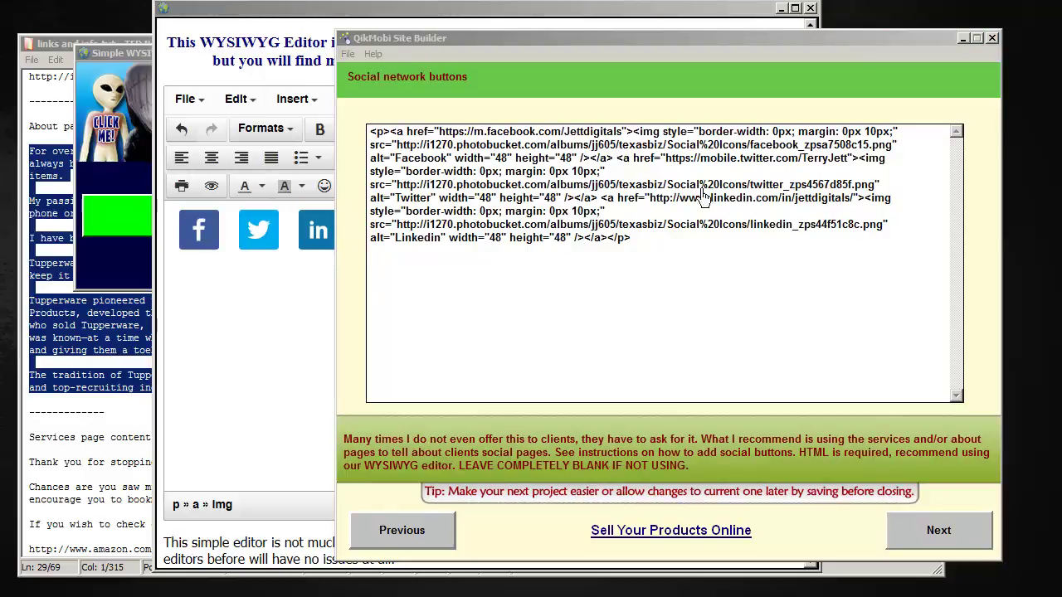
left_click(976, 531)
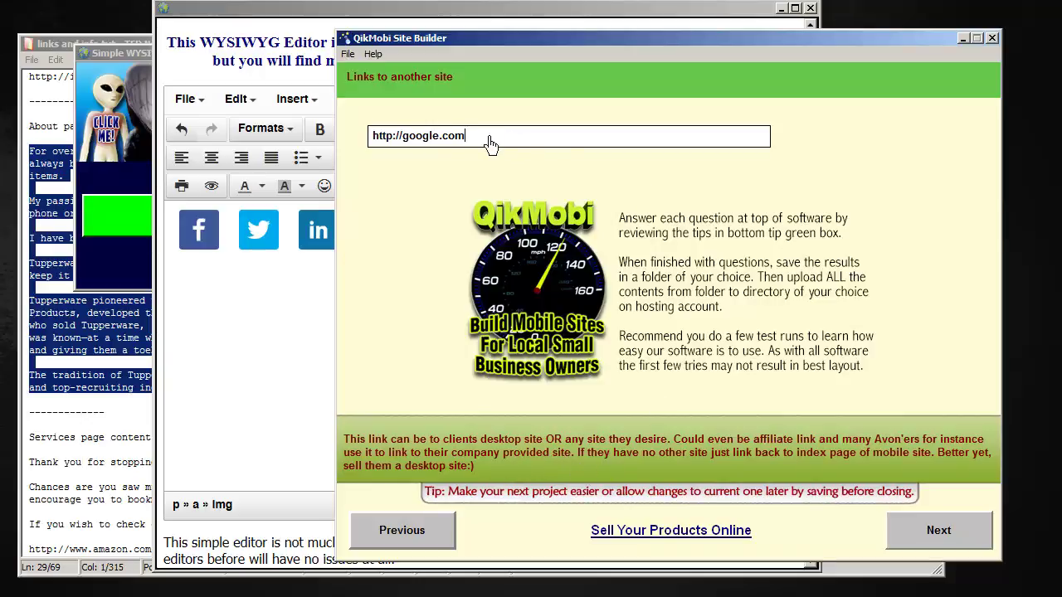
Leave the link, contact email and header scripts pages unchanged and move to footer scripts
left_click(982, 540)
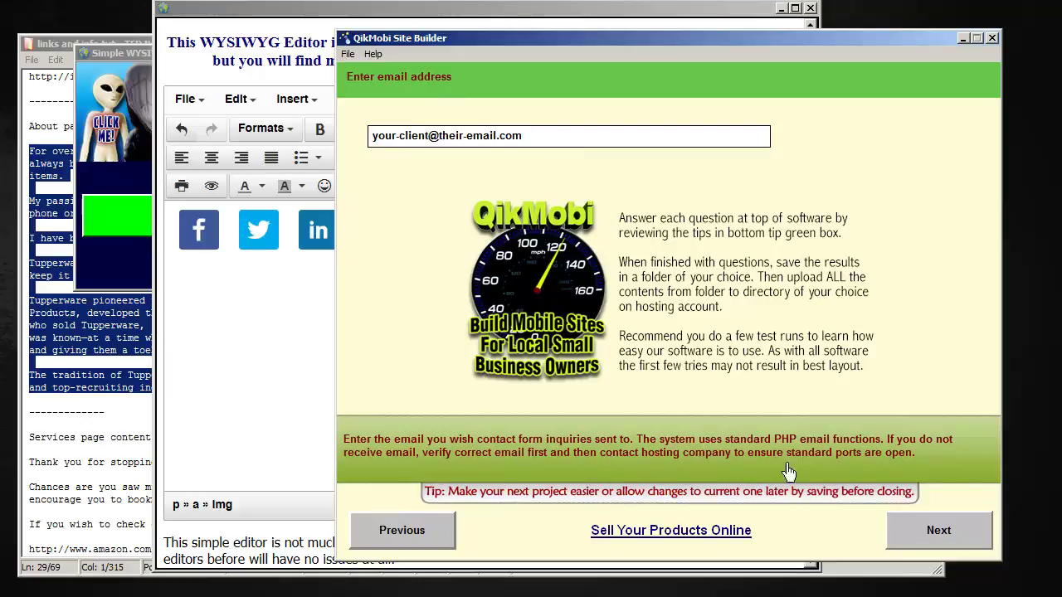
left_click(968, 544)
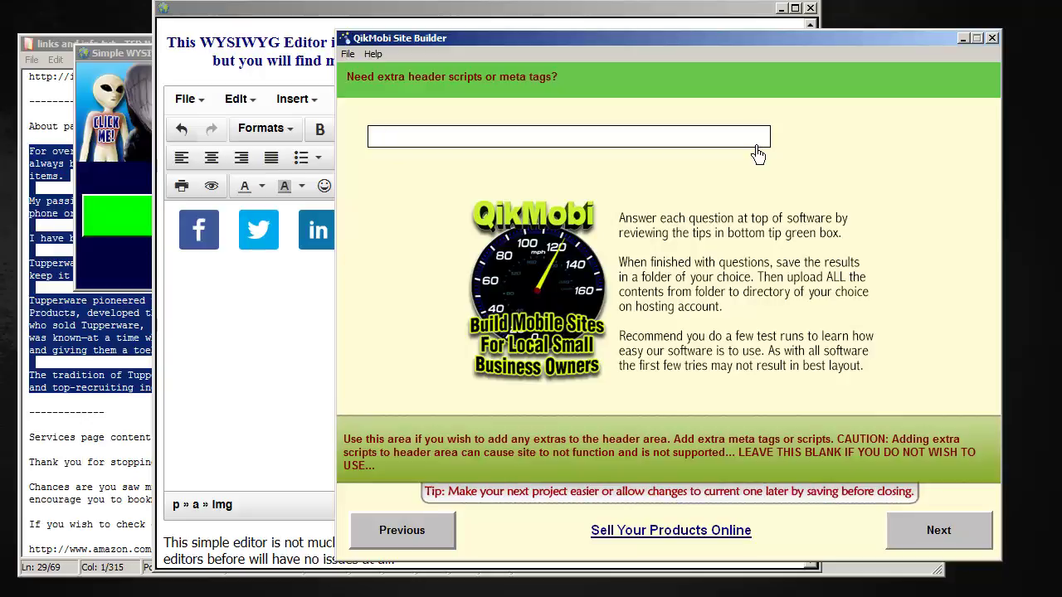
left_click(957, 545)
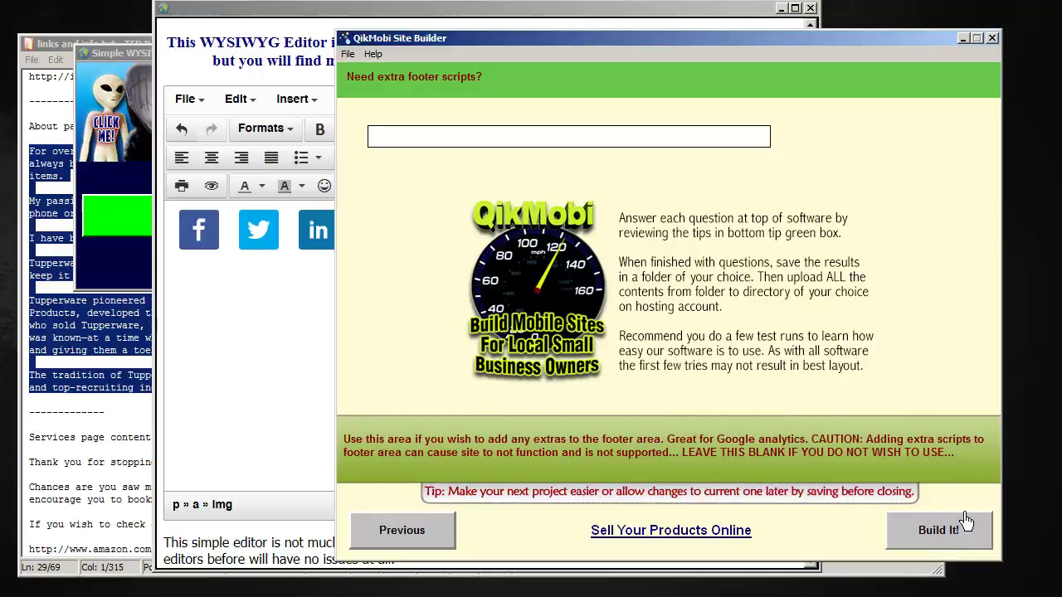
Start building the mobile site with Build It!, leaving the footer scripts field empty
left_click(965, 520)
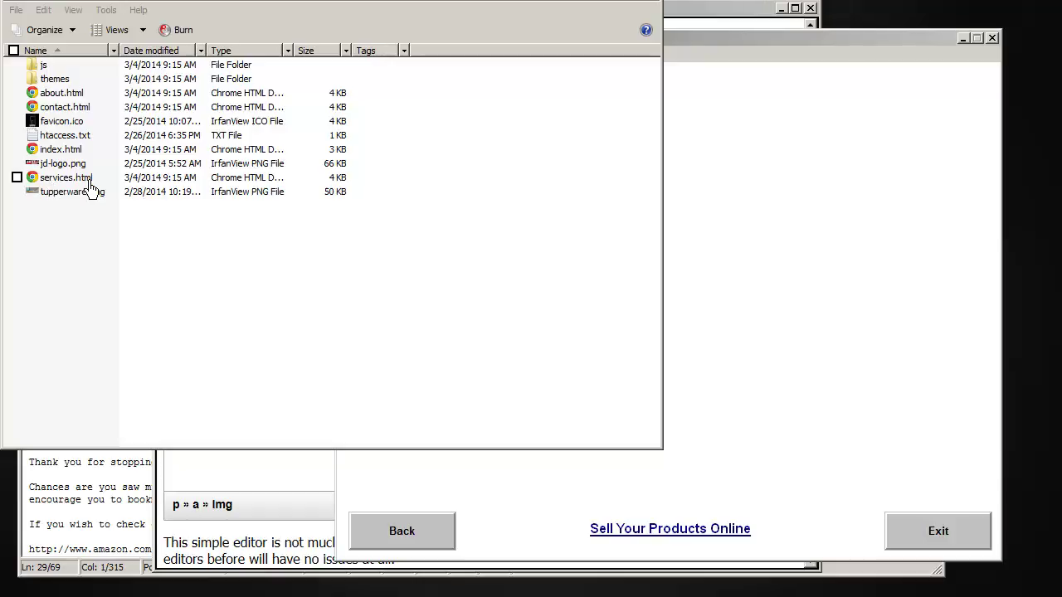
Open the generated index.html in Firefox to view the Tupperware mobile home page
double_click(61, 150)
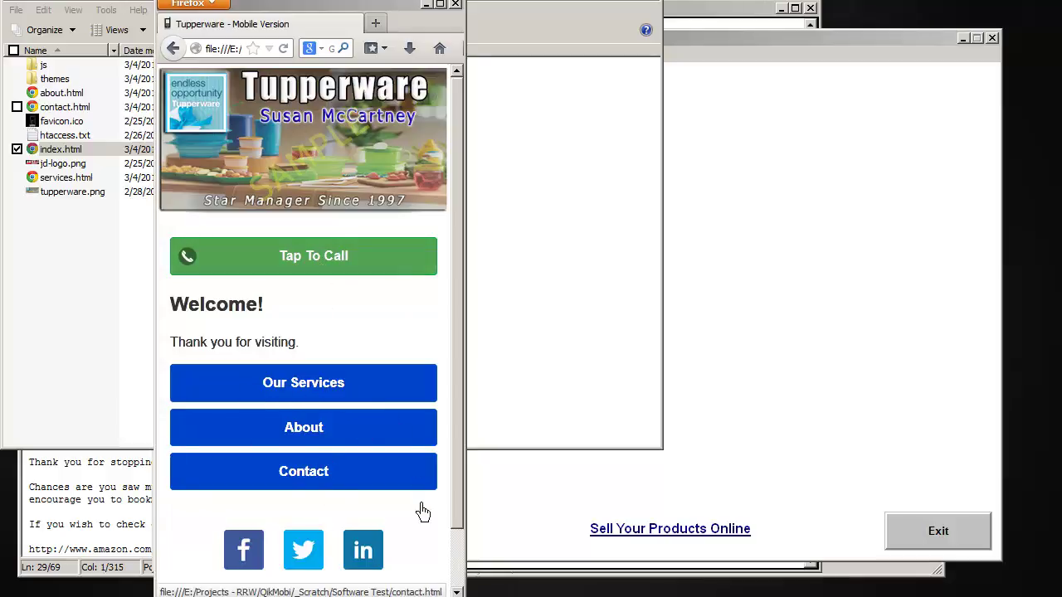
scroll(460, 463, "down", 2)
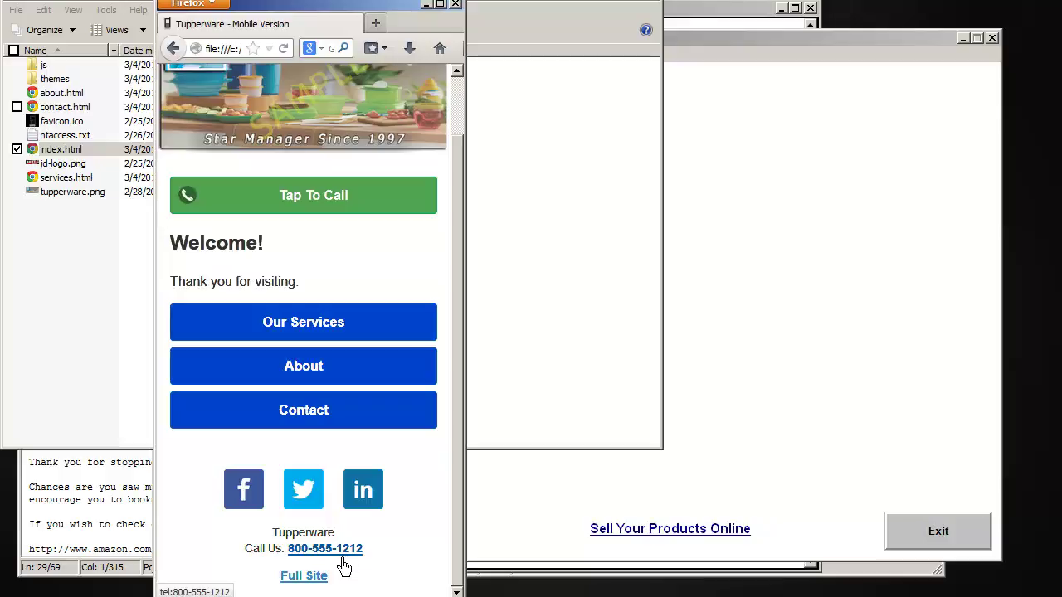
left_click(325, 336)
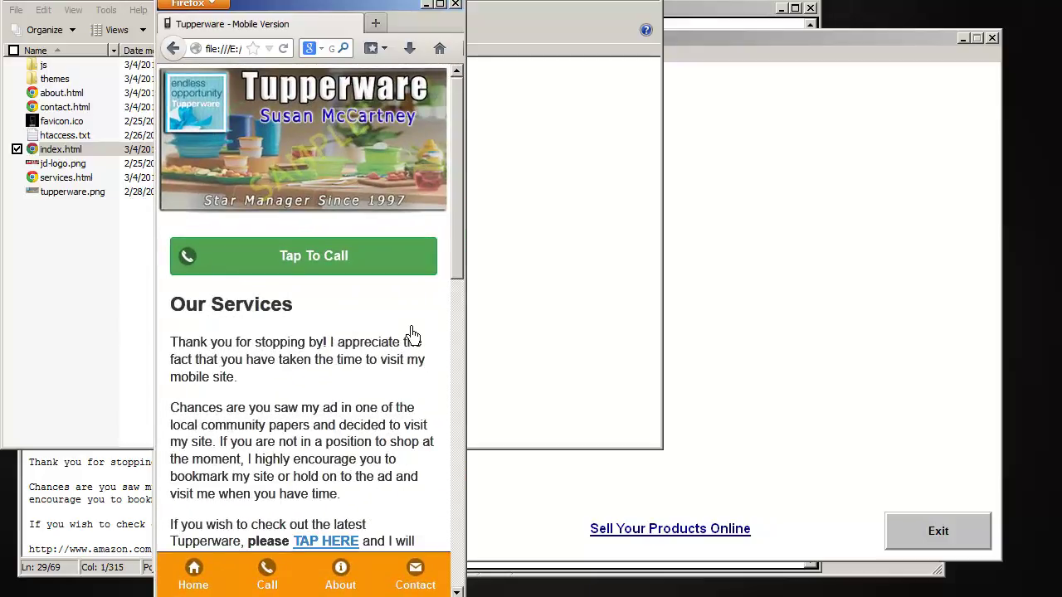
scroll(414, 335, "down", 10)
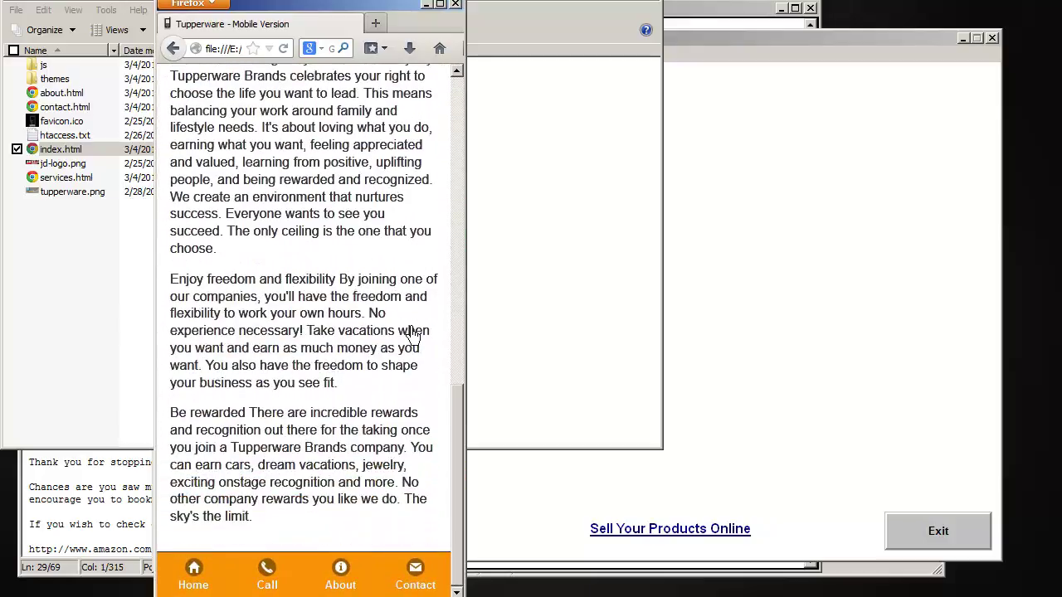
scroll(414, 332, "up", 6)
scroll(415, 332, "up", 3)
scroll(415, 336, "down", 6)
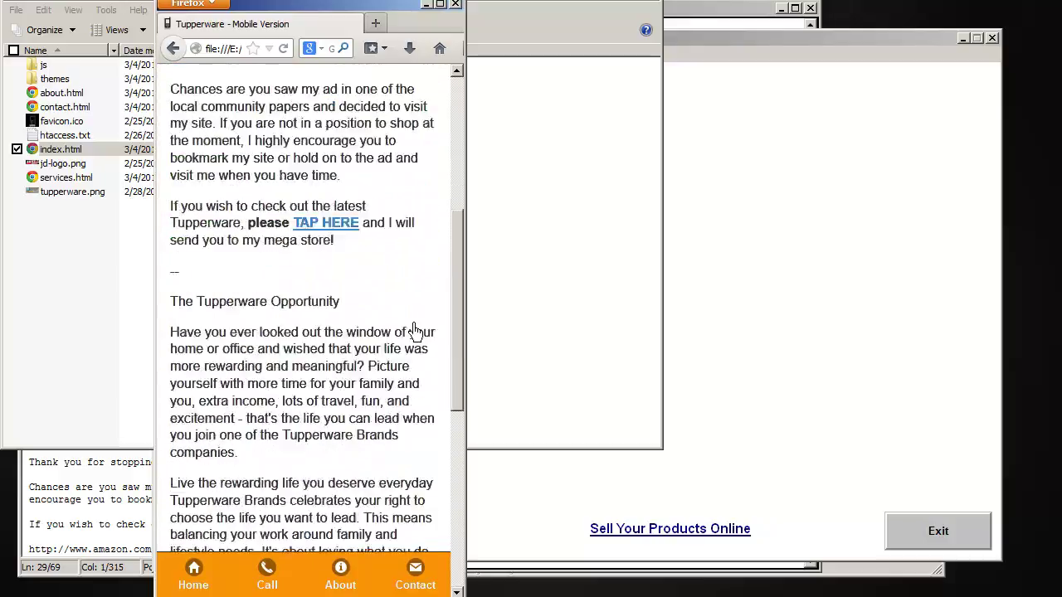
left_click(207, 581)
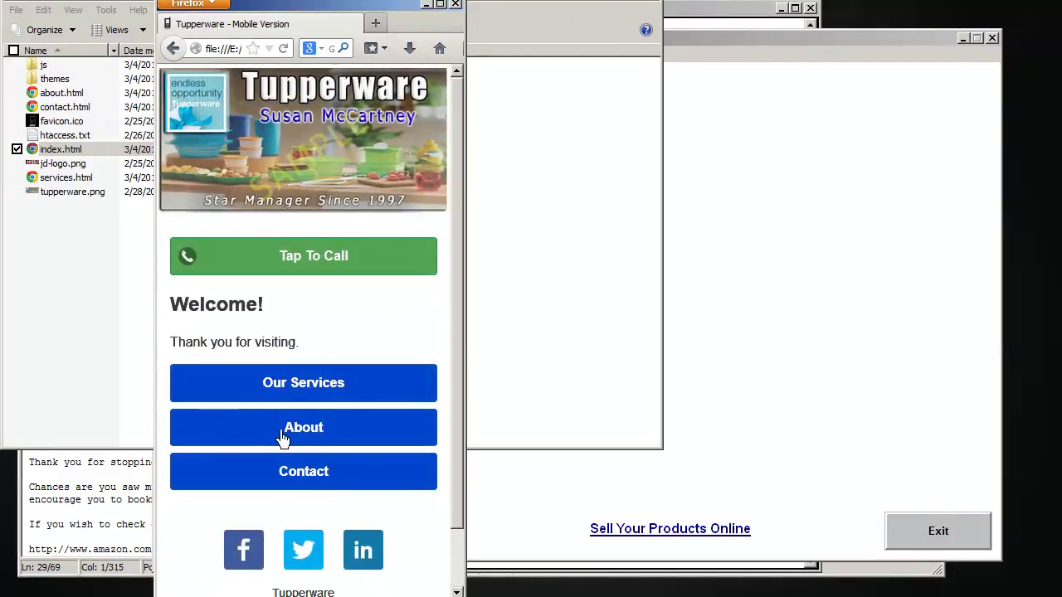
Preview the About page, then return to the home page
left_click(278, 433)
scroll(388, 393, "down", 10)
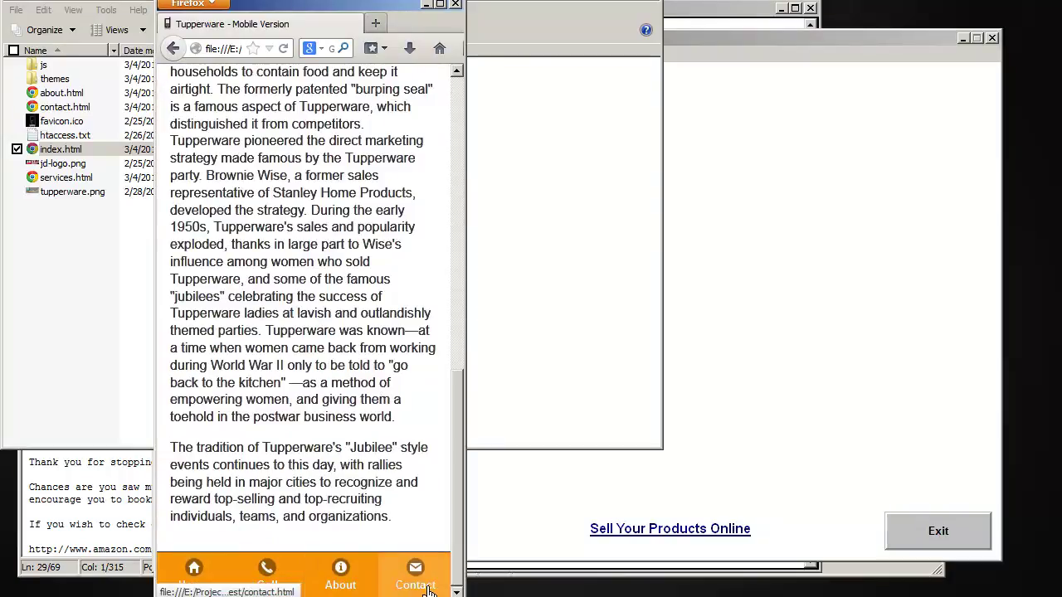
left_click(201, 579)
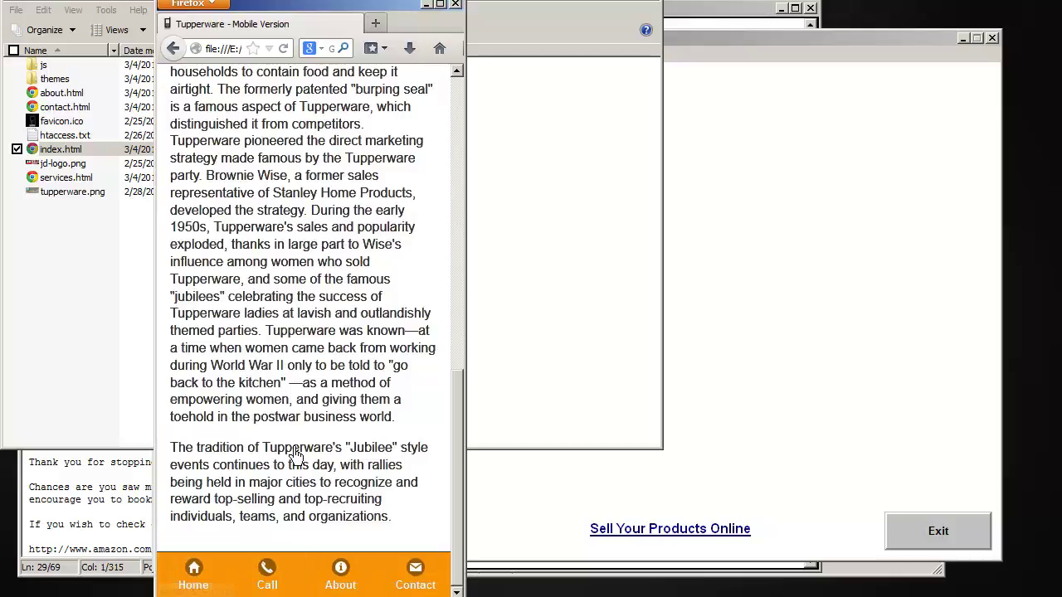
left_click(204, 582)
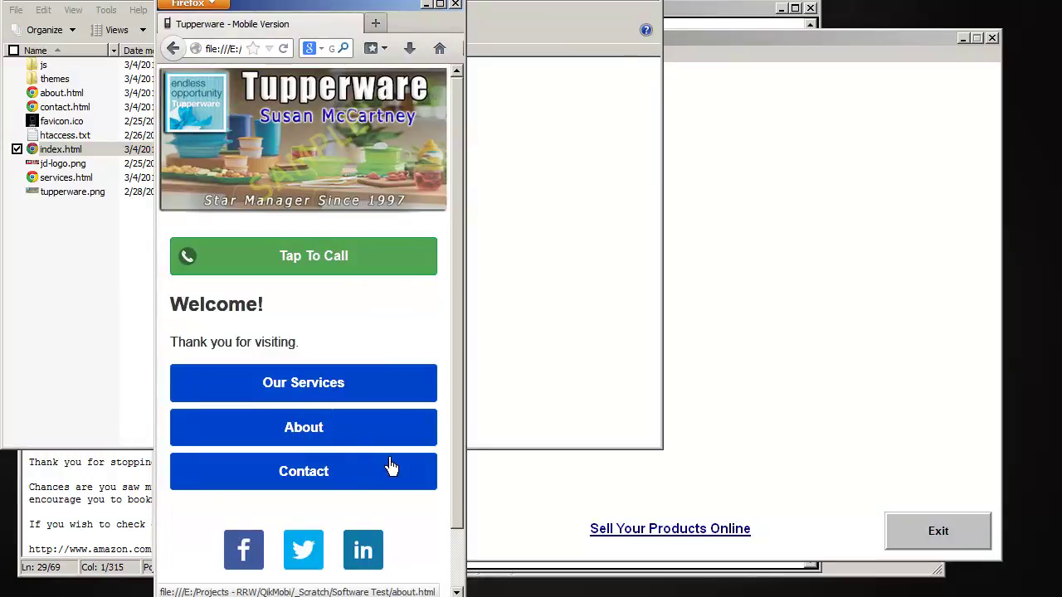
Submit the empty Contact Us form, dismiss the mandatory-fields warning, and return home
left_click(318, 479)
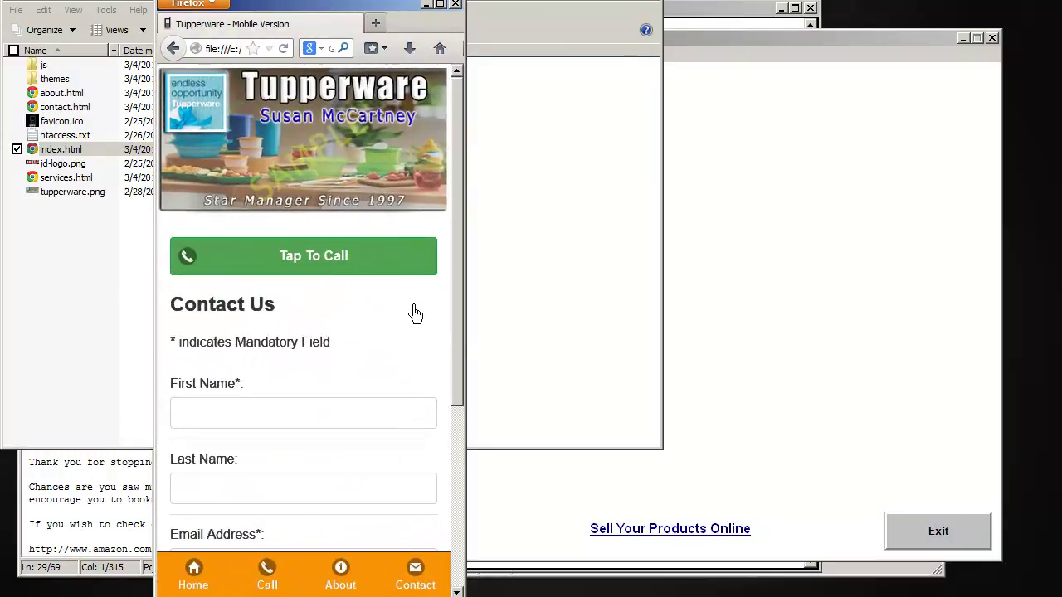
scroll(448, 346, "down", 5)
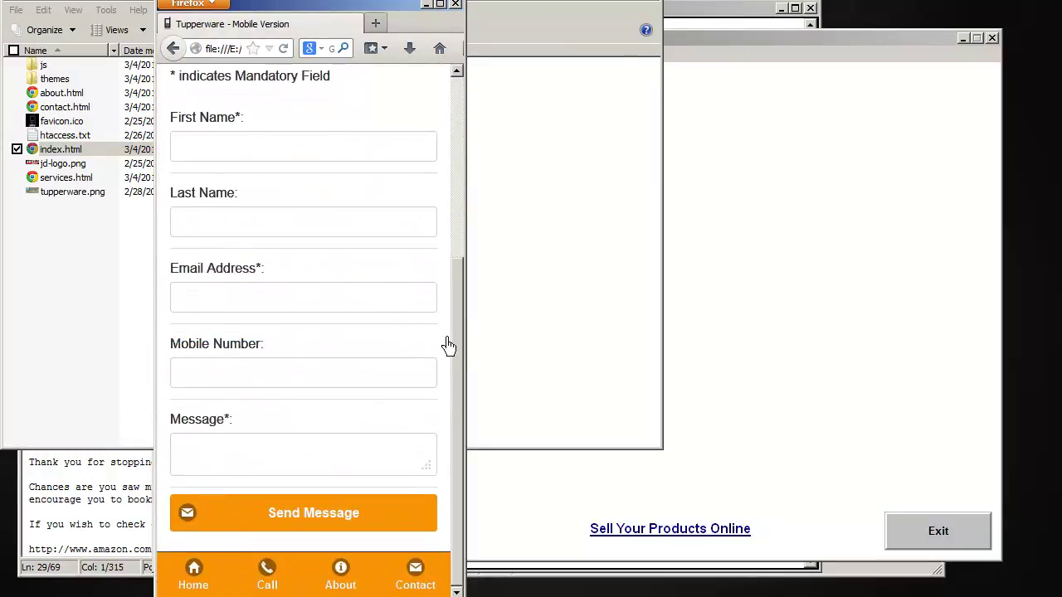
scroll(445, 349, "up", 5)
scroll(446, 348, "down", 5)
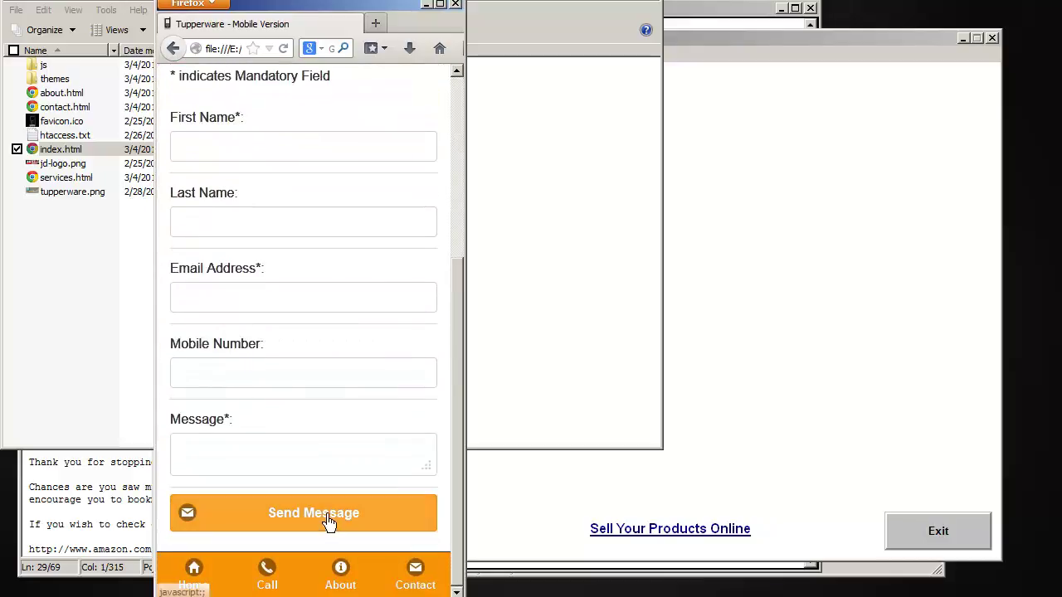
left_click(329, 521)
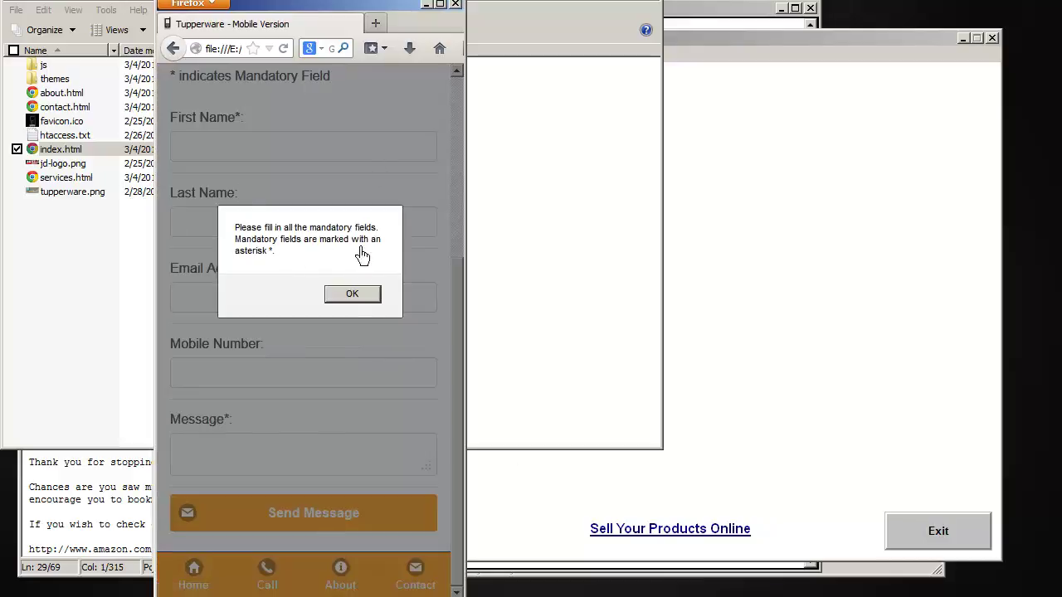
left_click(363, 299)
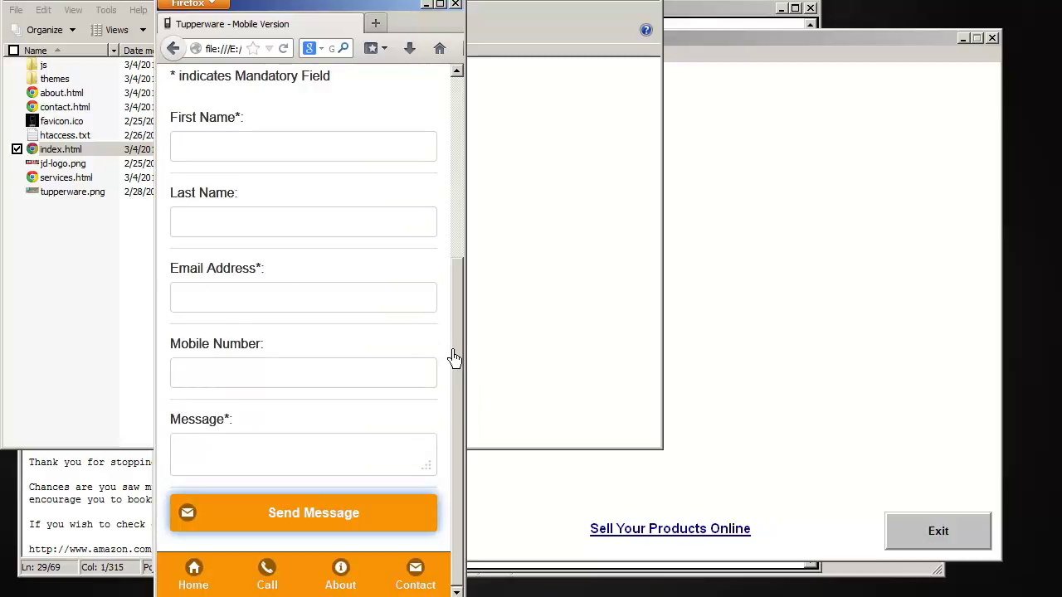
scroll(454, 359, "up", 5)
scroll(454, 359, "down", 5)
left_click(203, 580)
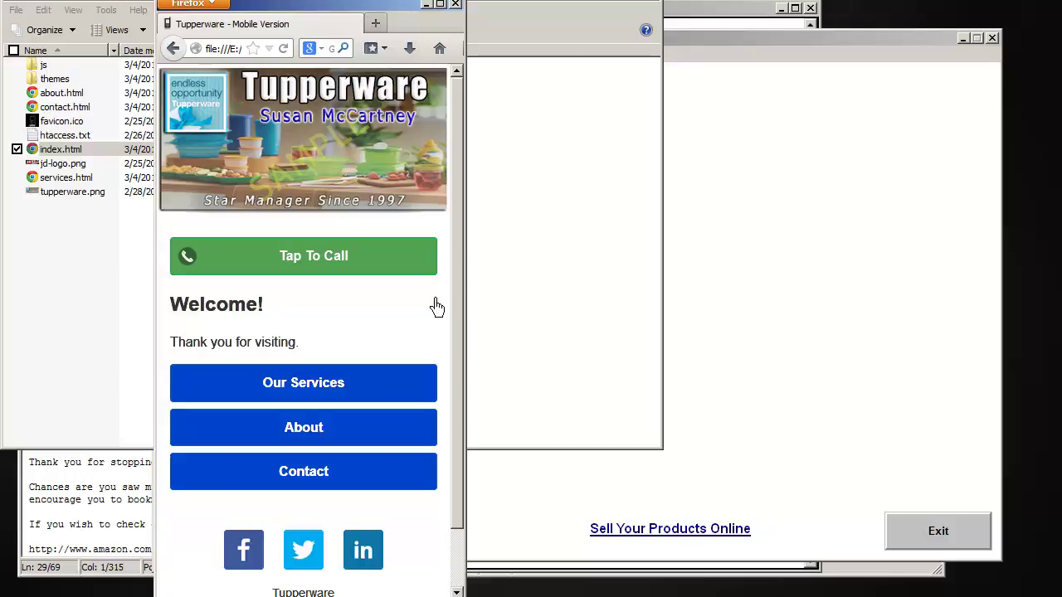
Bring the TED Notepad links and info.txt notes in front of Firefox
scroll(436, 304, "down", 2)
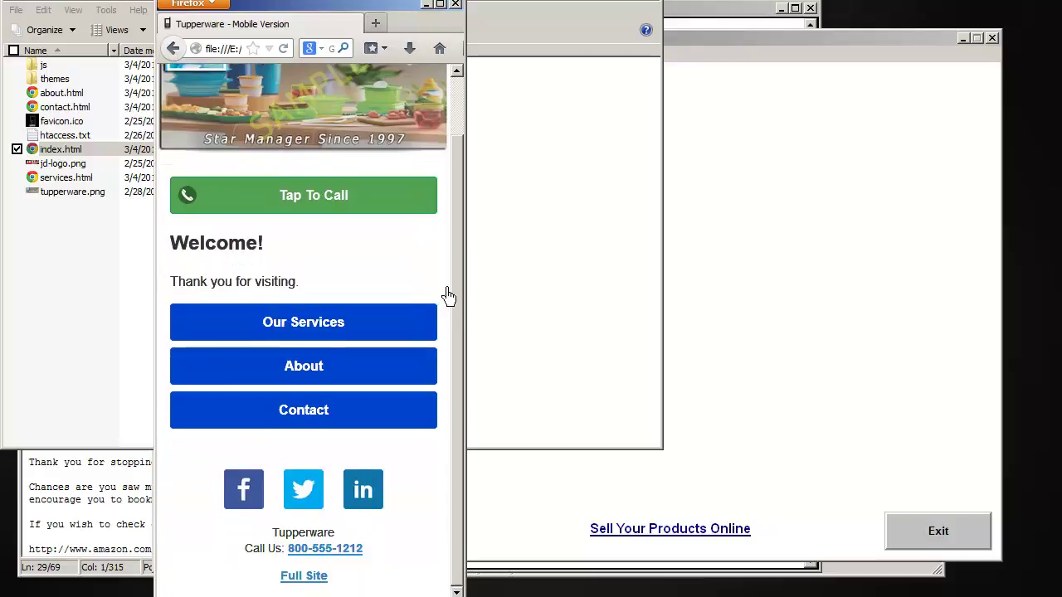
scroll(448, 296, "up", 2)
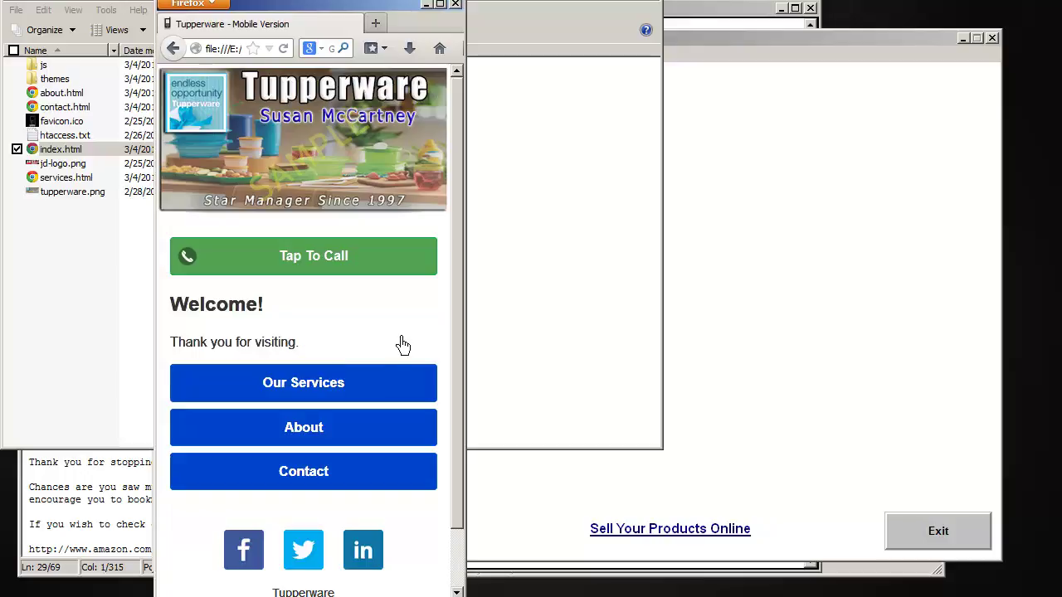
key("alt+Tab")
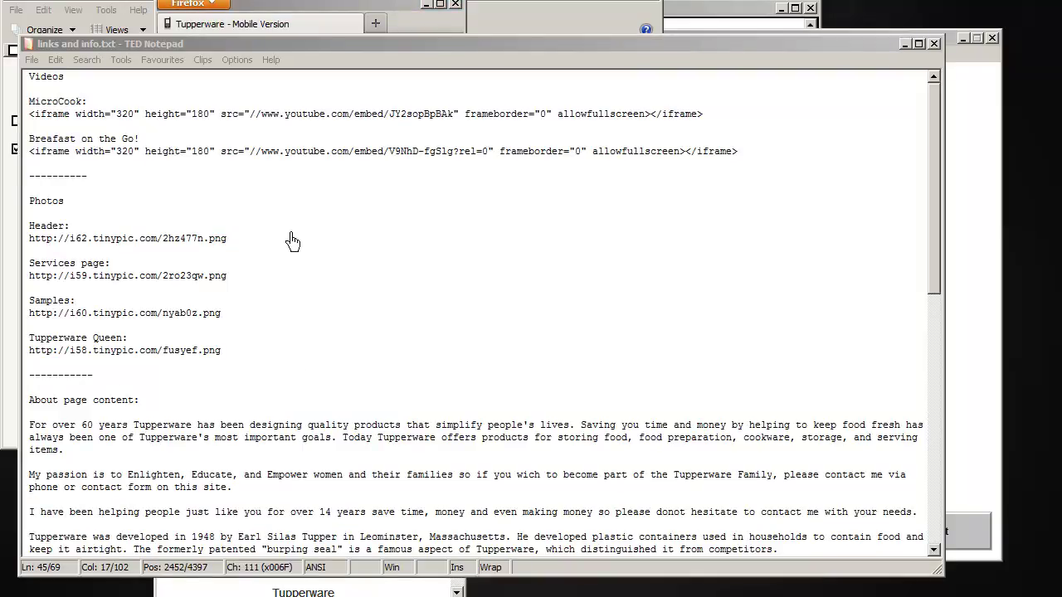